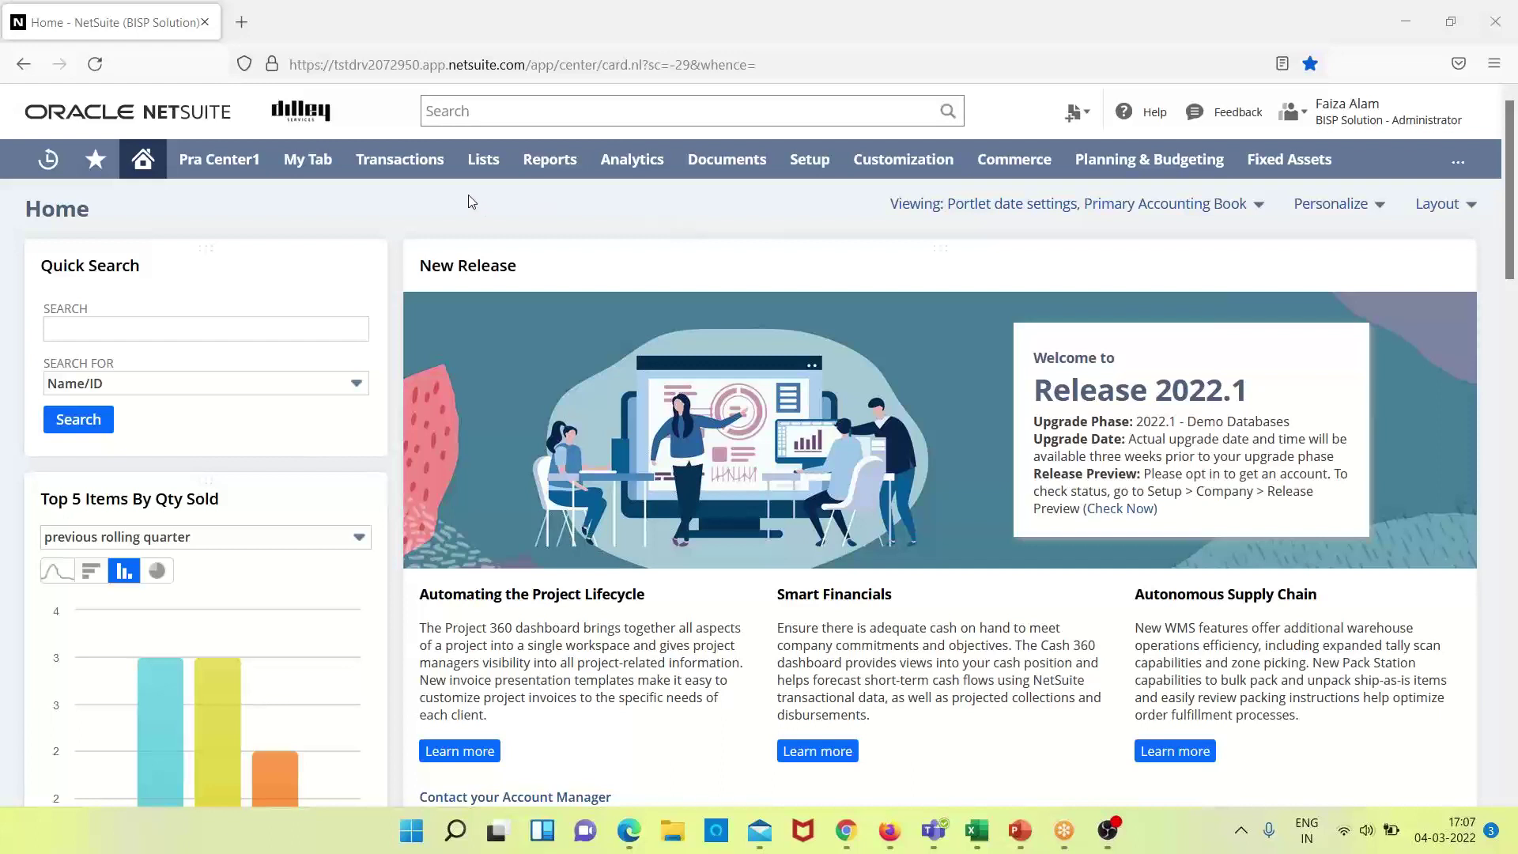
mouse_move(440, 170)
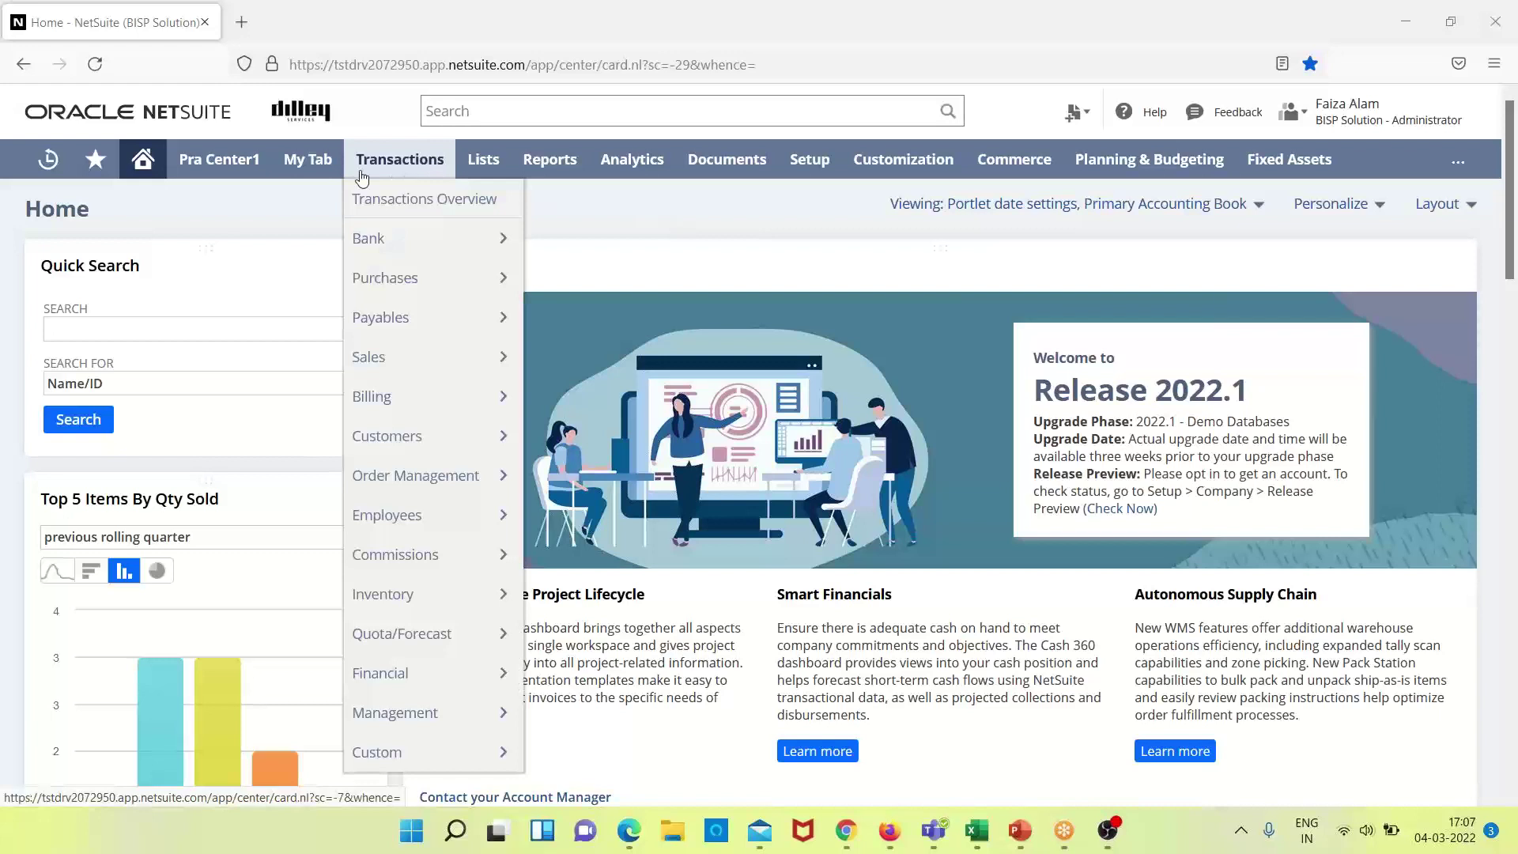
mouse_move(289, 204)
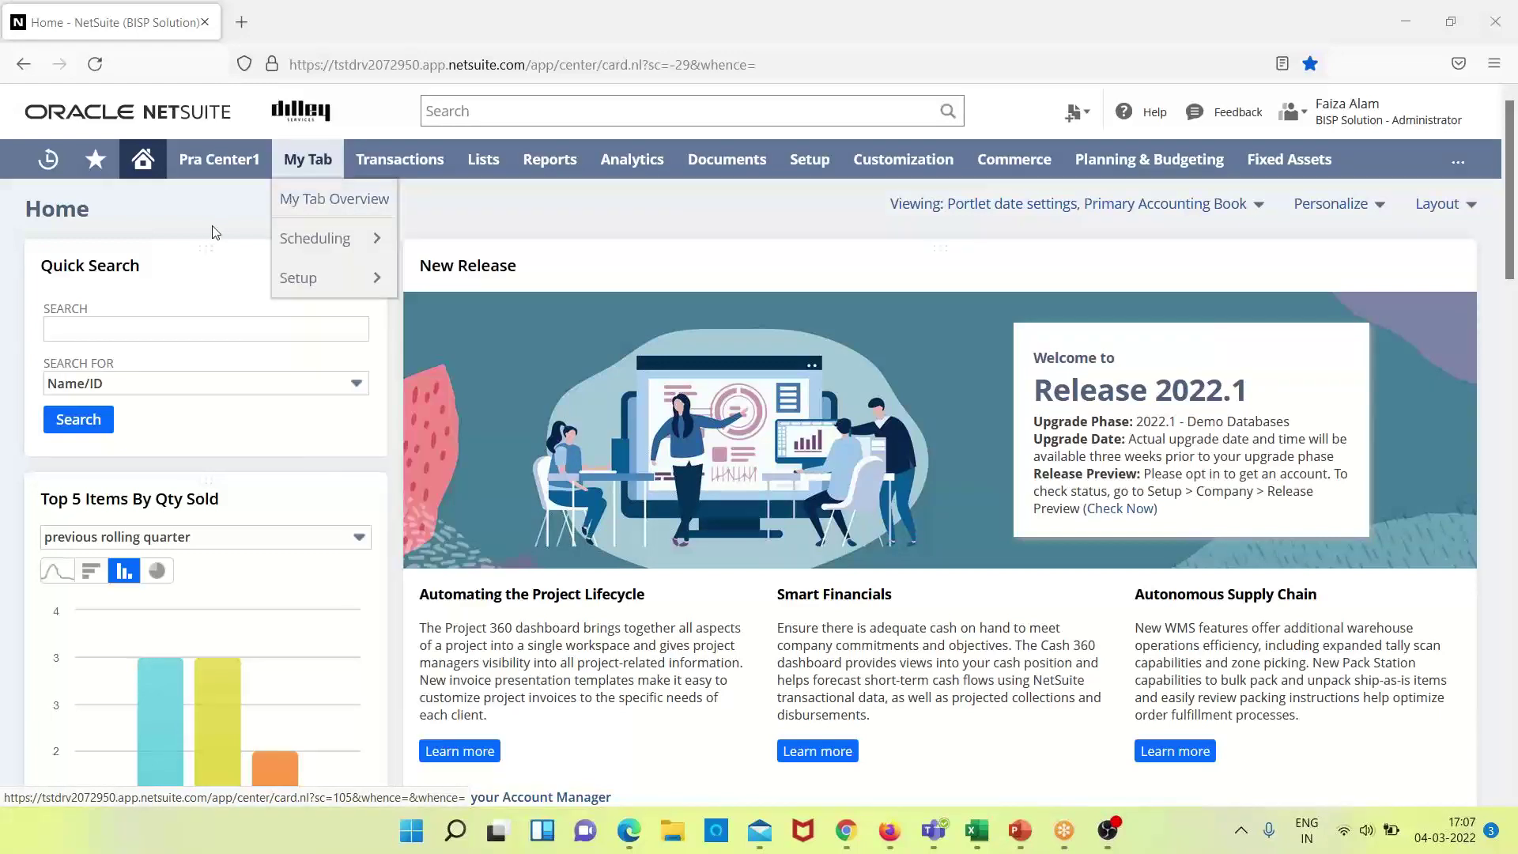
mouse_move(376, 173)
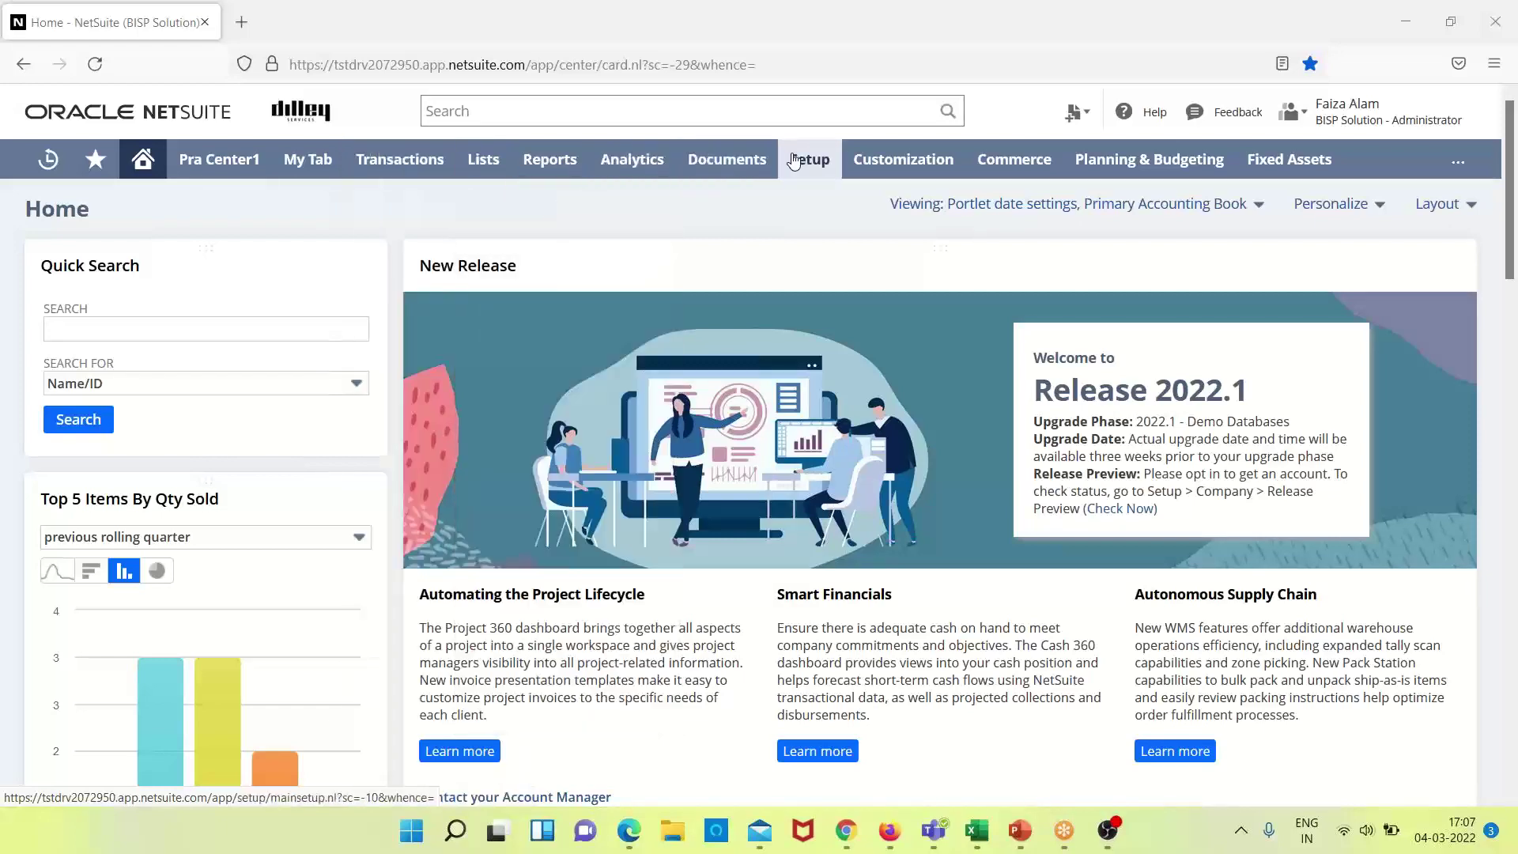
Open the list of fiscal calendars from the accounting setup
mouse_move(801, 180)
mouse_move(830, 280)
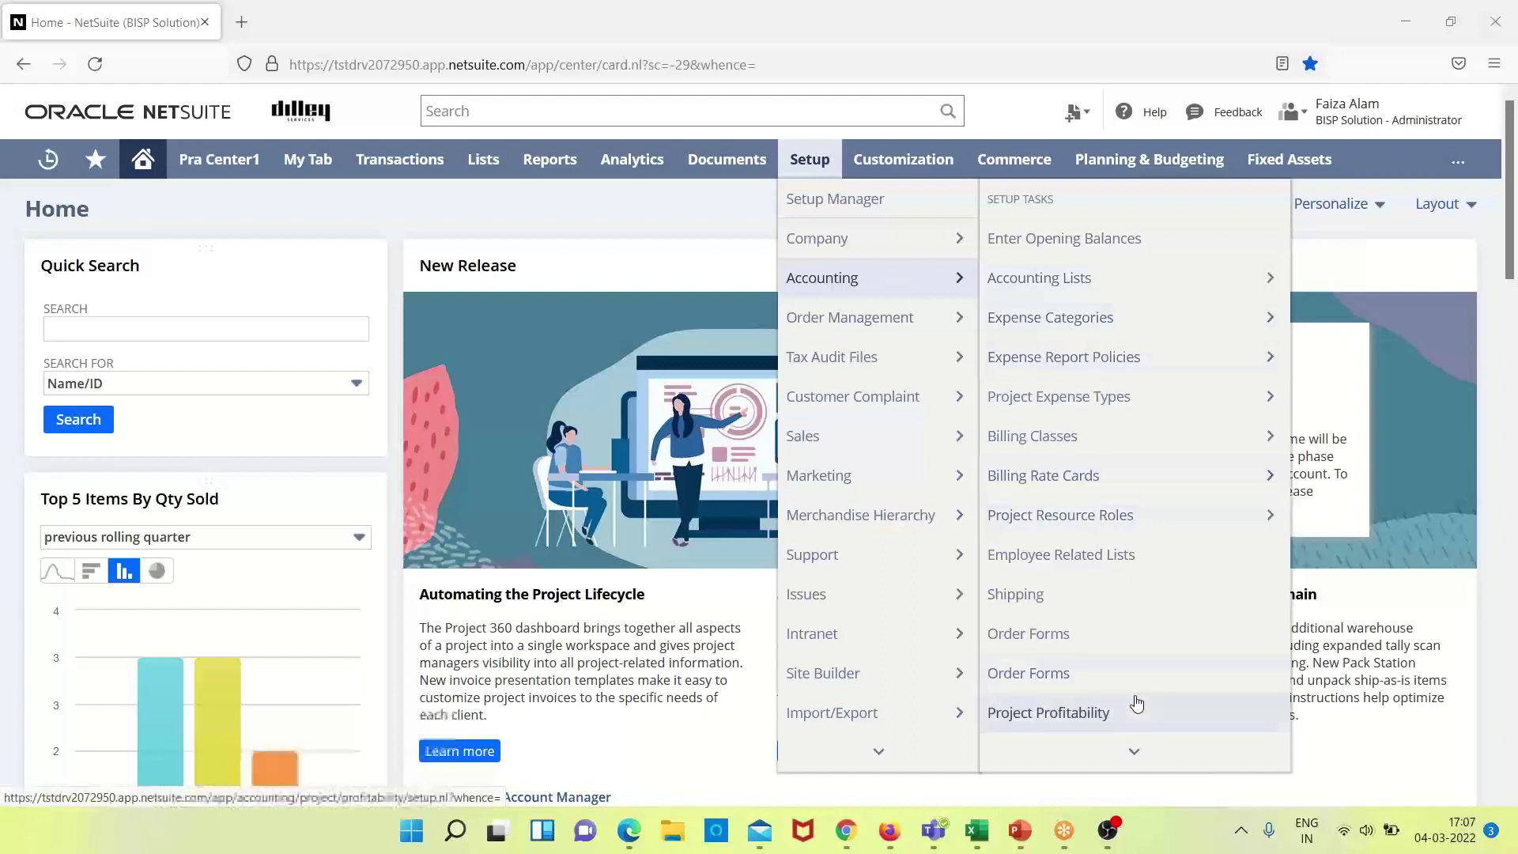
mouse_move(1135, 750)
mouse_move(1249, 630)
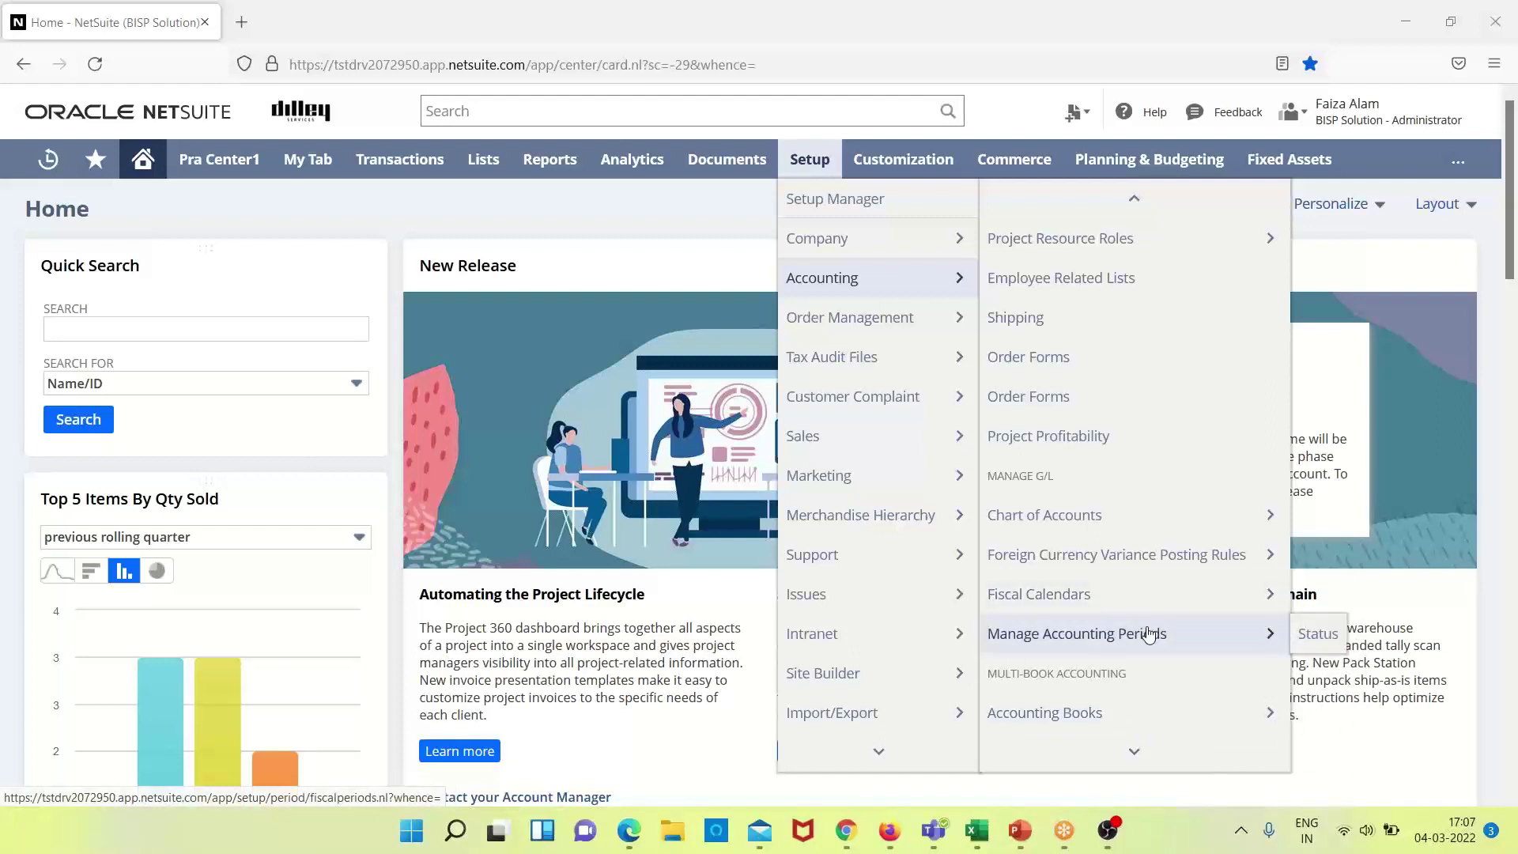
left_click(1145, 610)
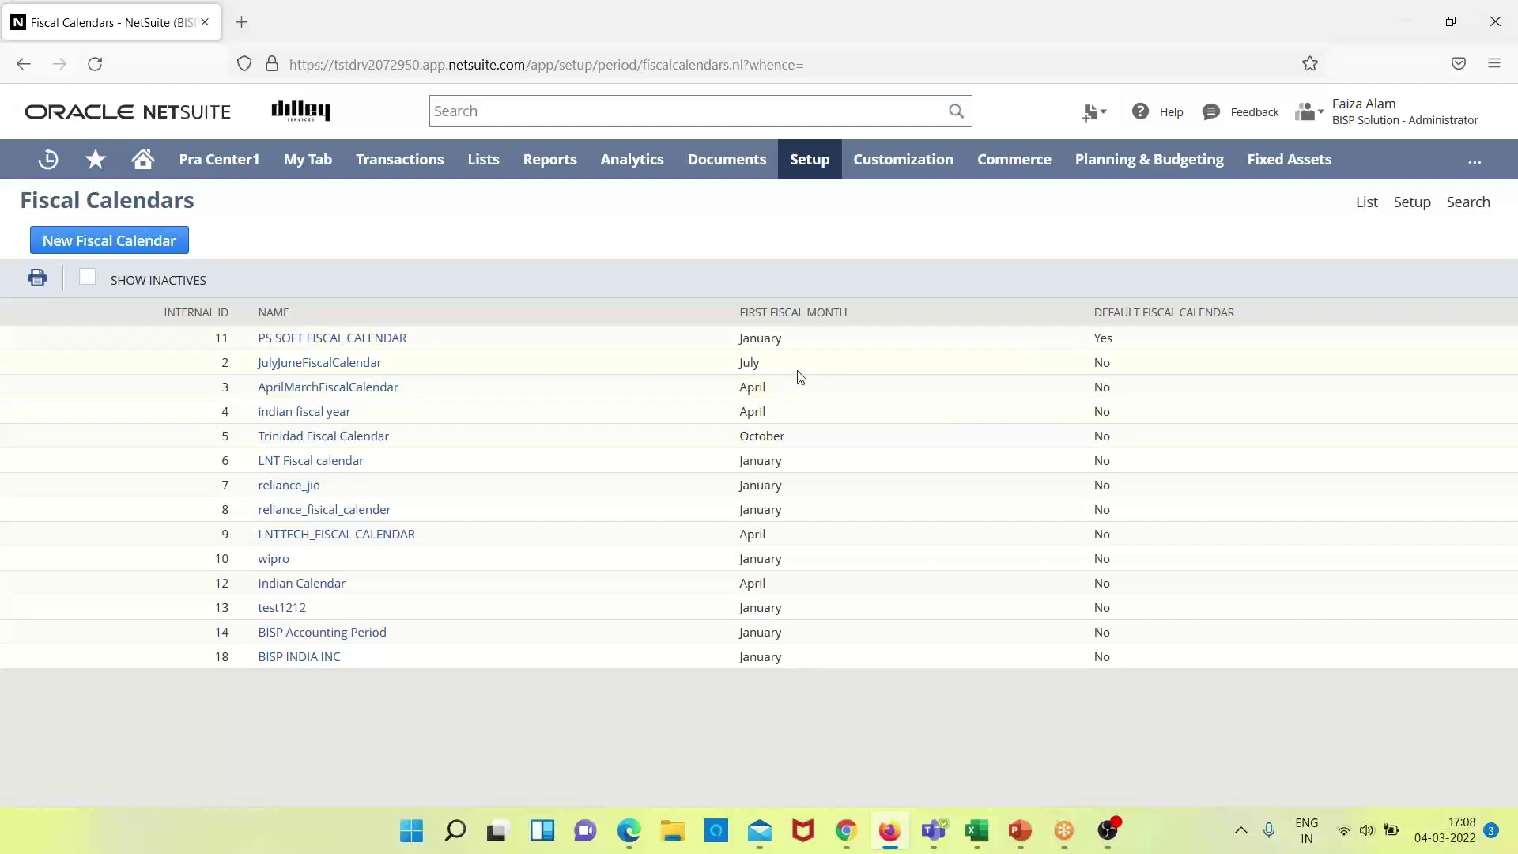
Open a blank fiscal calendar form, try its default-calendar option on and off, and leave without saving
left_click(131, 239)
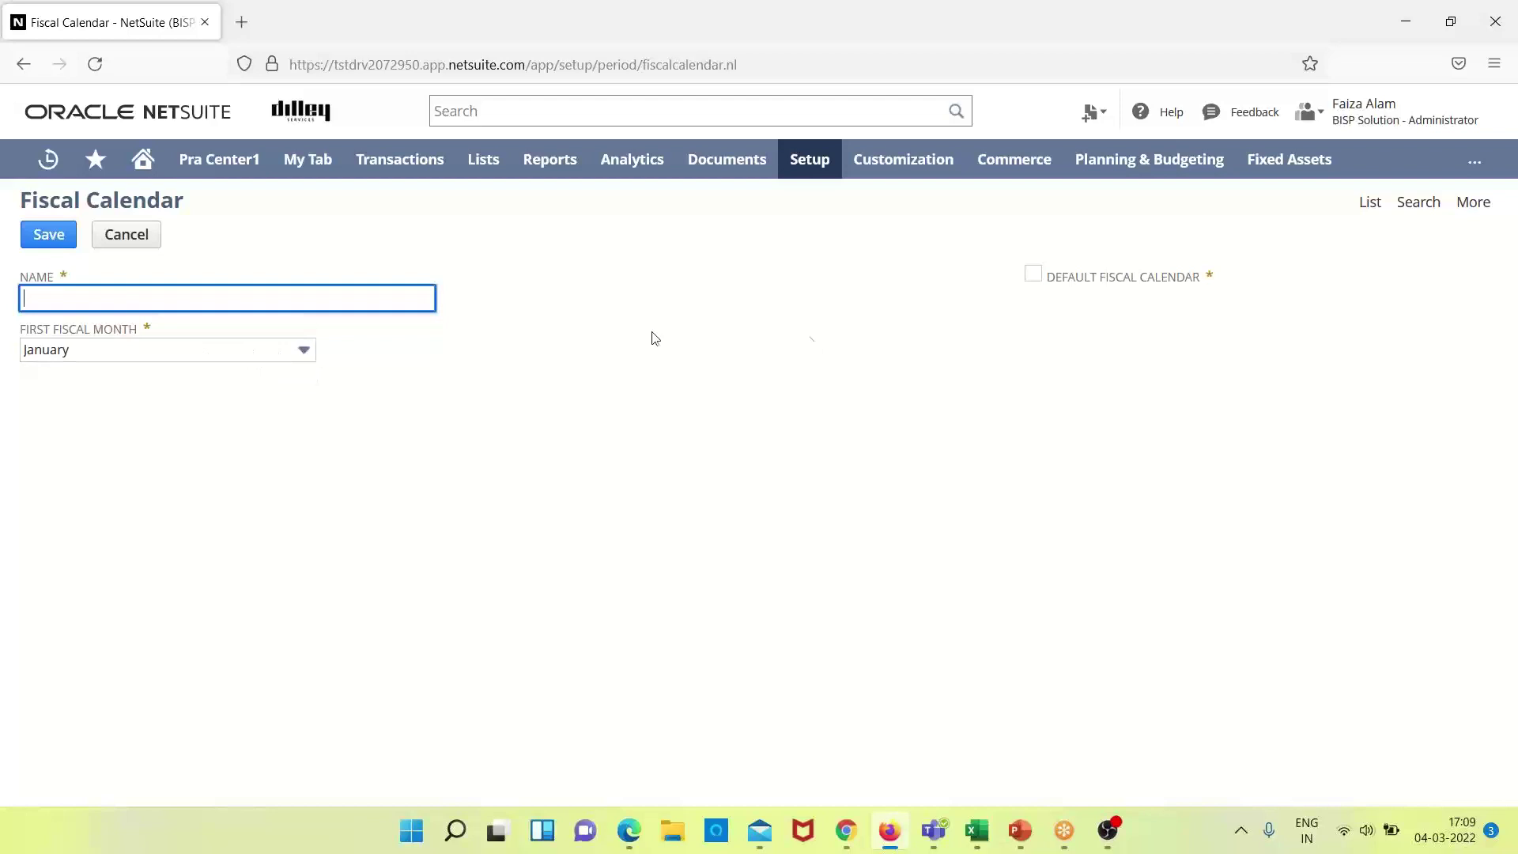
left_click(1033, 277)
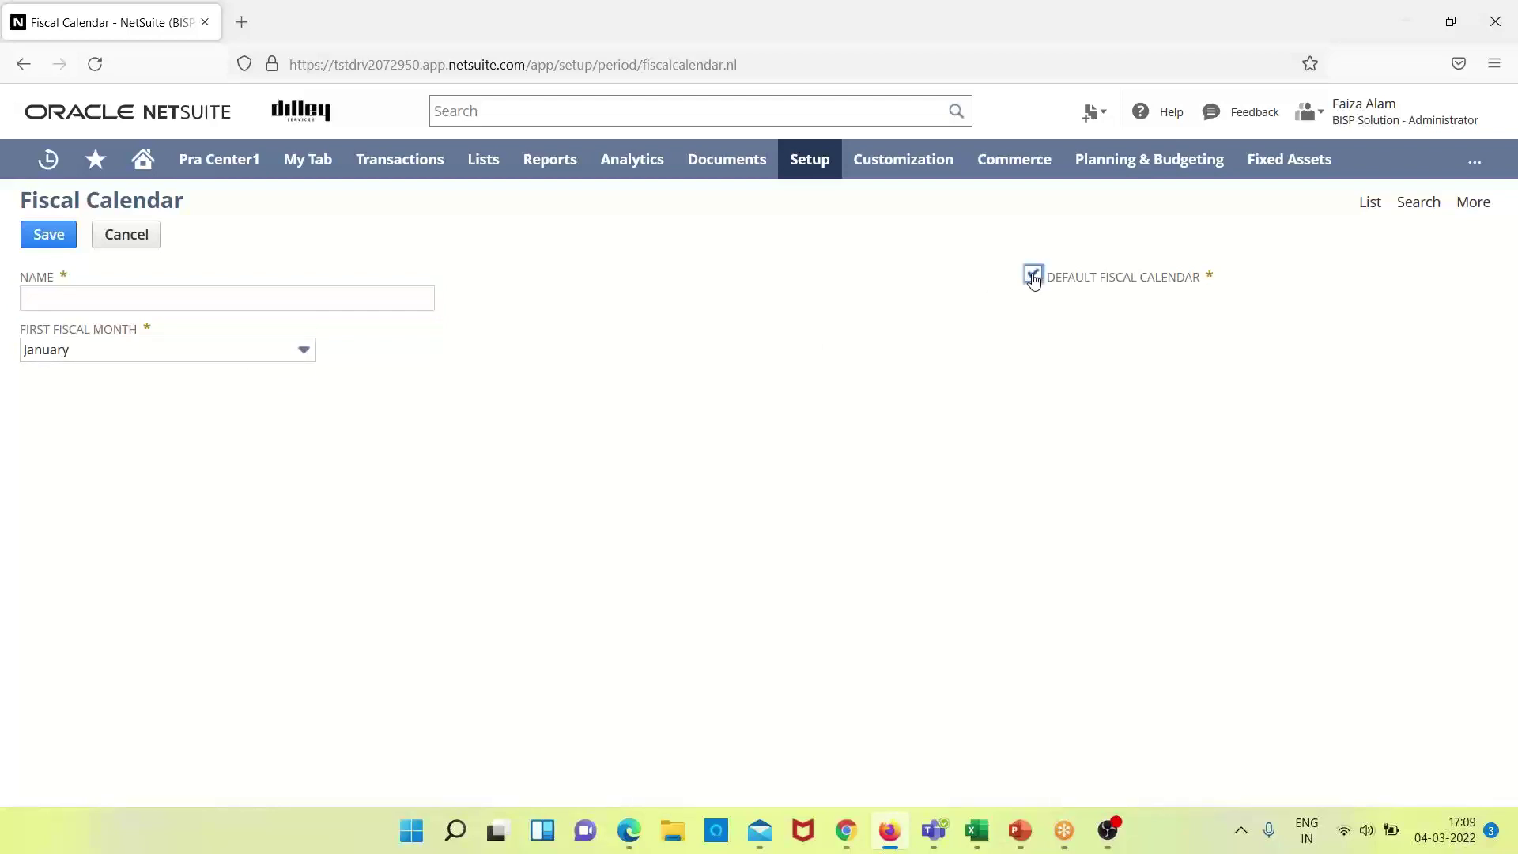
left_click(1034, 277)
left_click(261, 299)
left_click(121, 234)
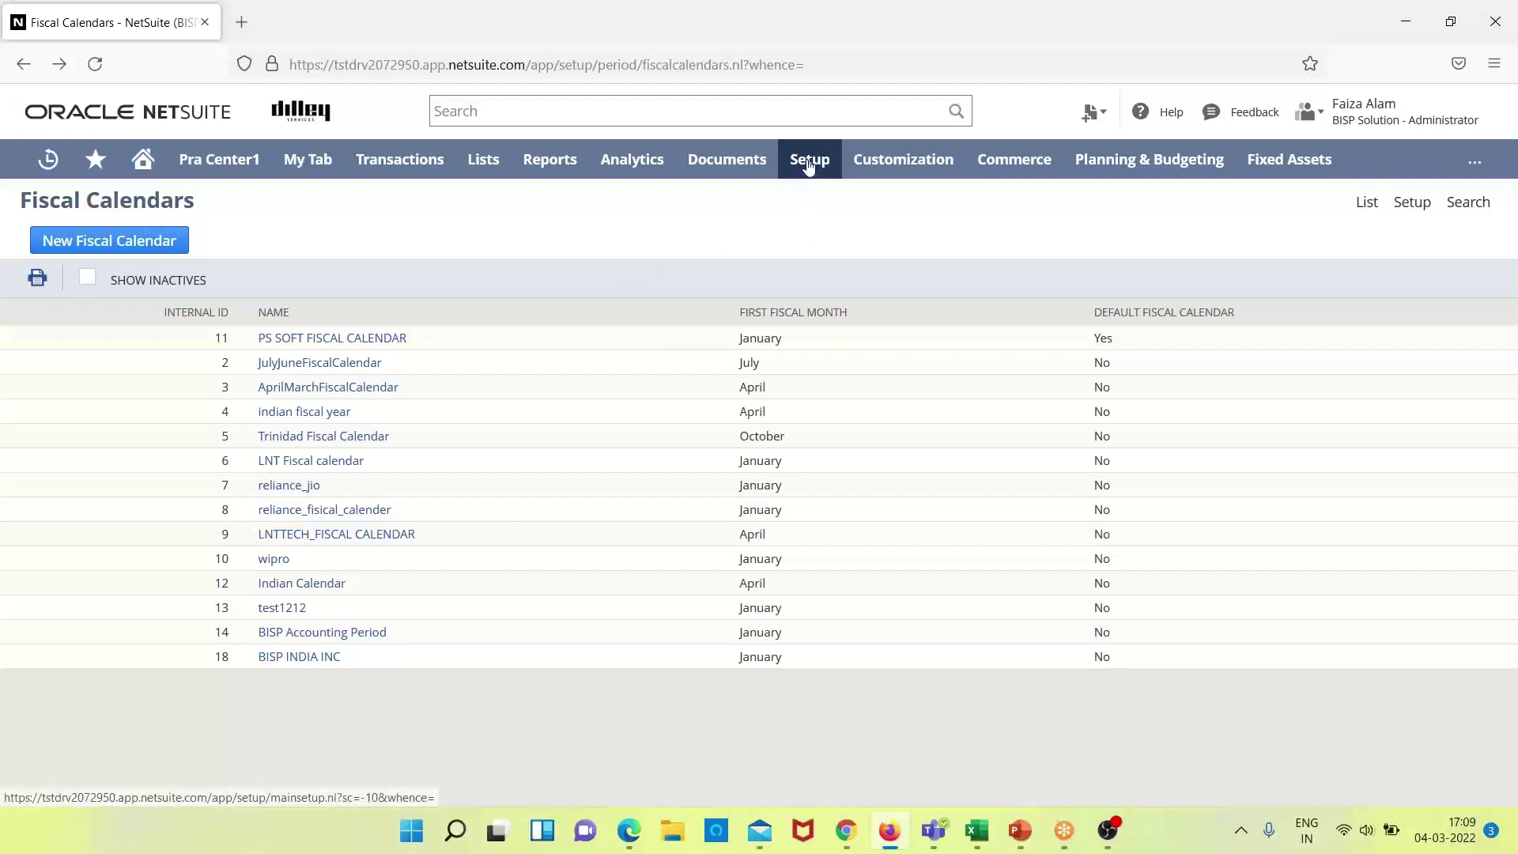
Open the Manage Accounting Periods page from the accounting setup
left_click(809, 163)
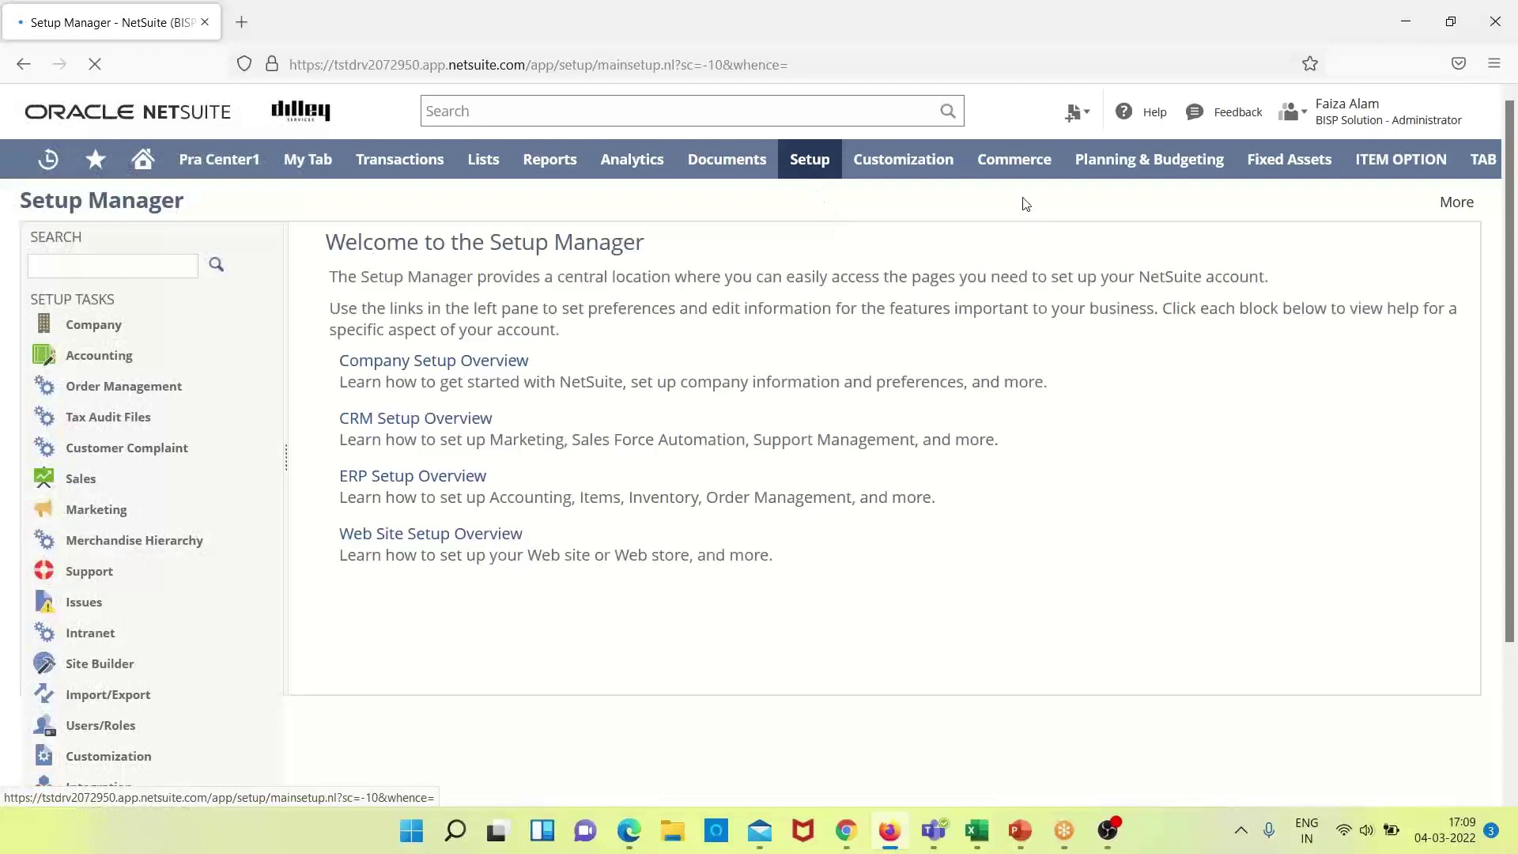
left_click(142, 175)
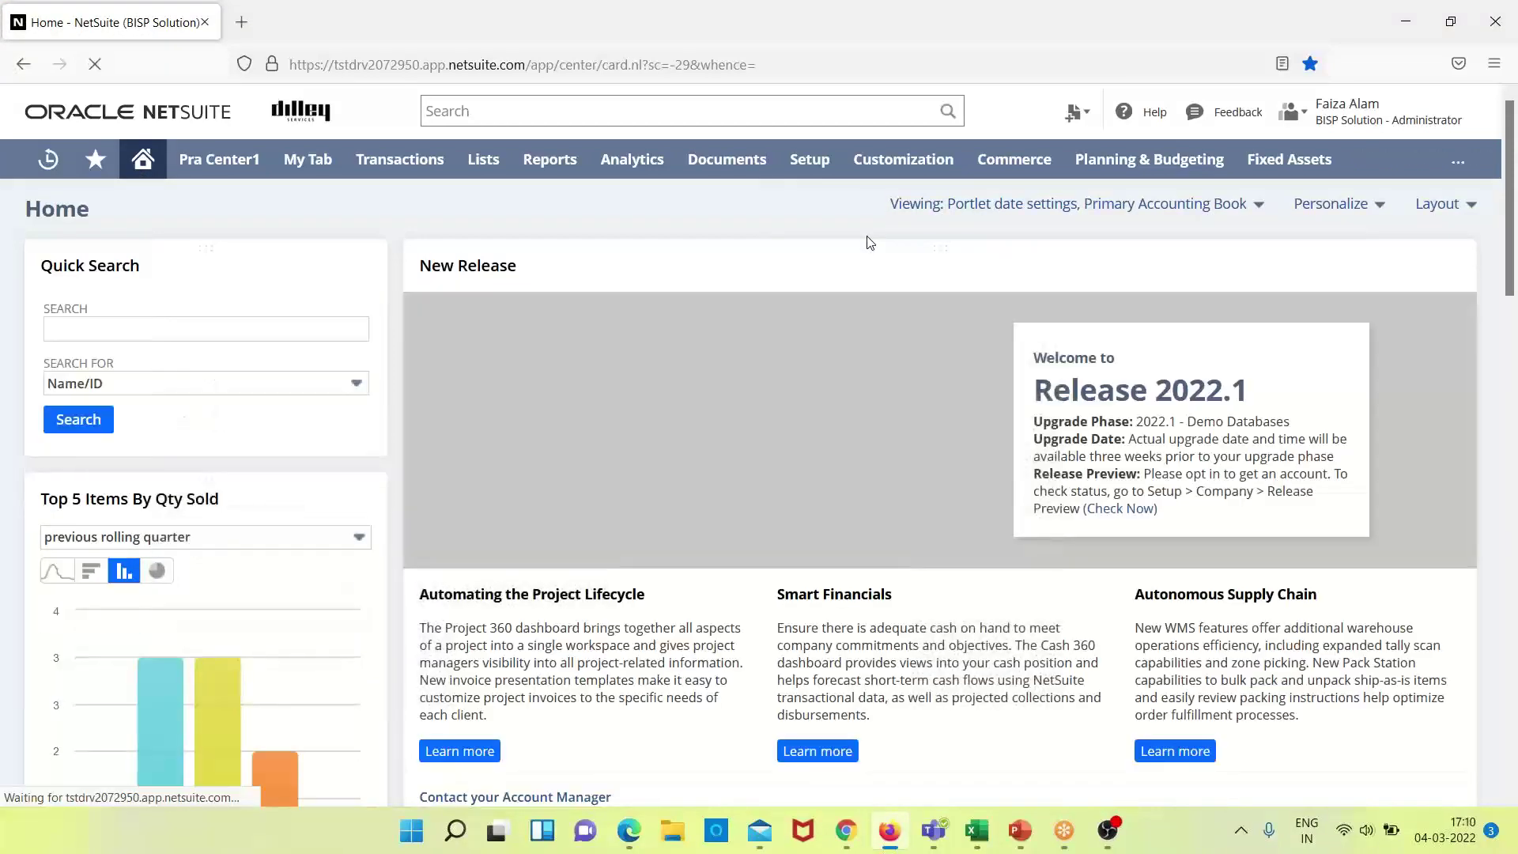
left_click(826, 162)
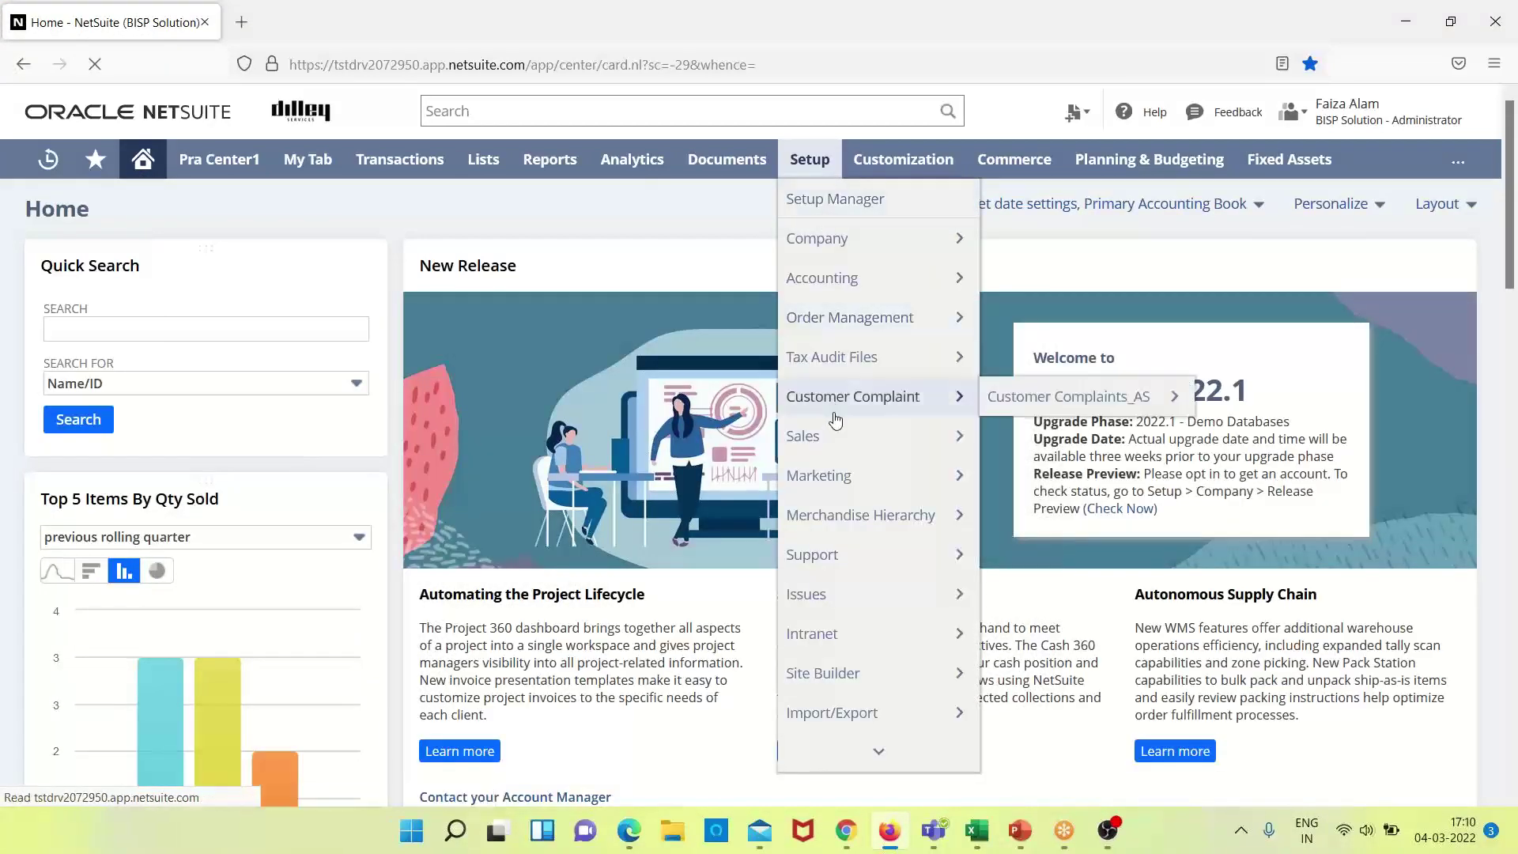
mouse_move(888, 281)
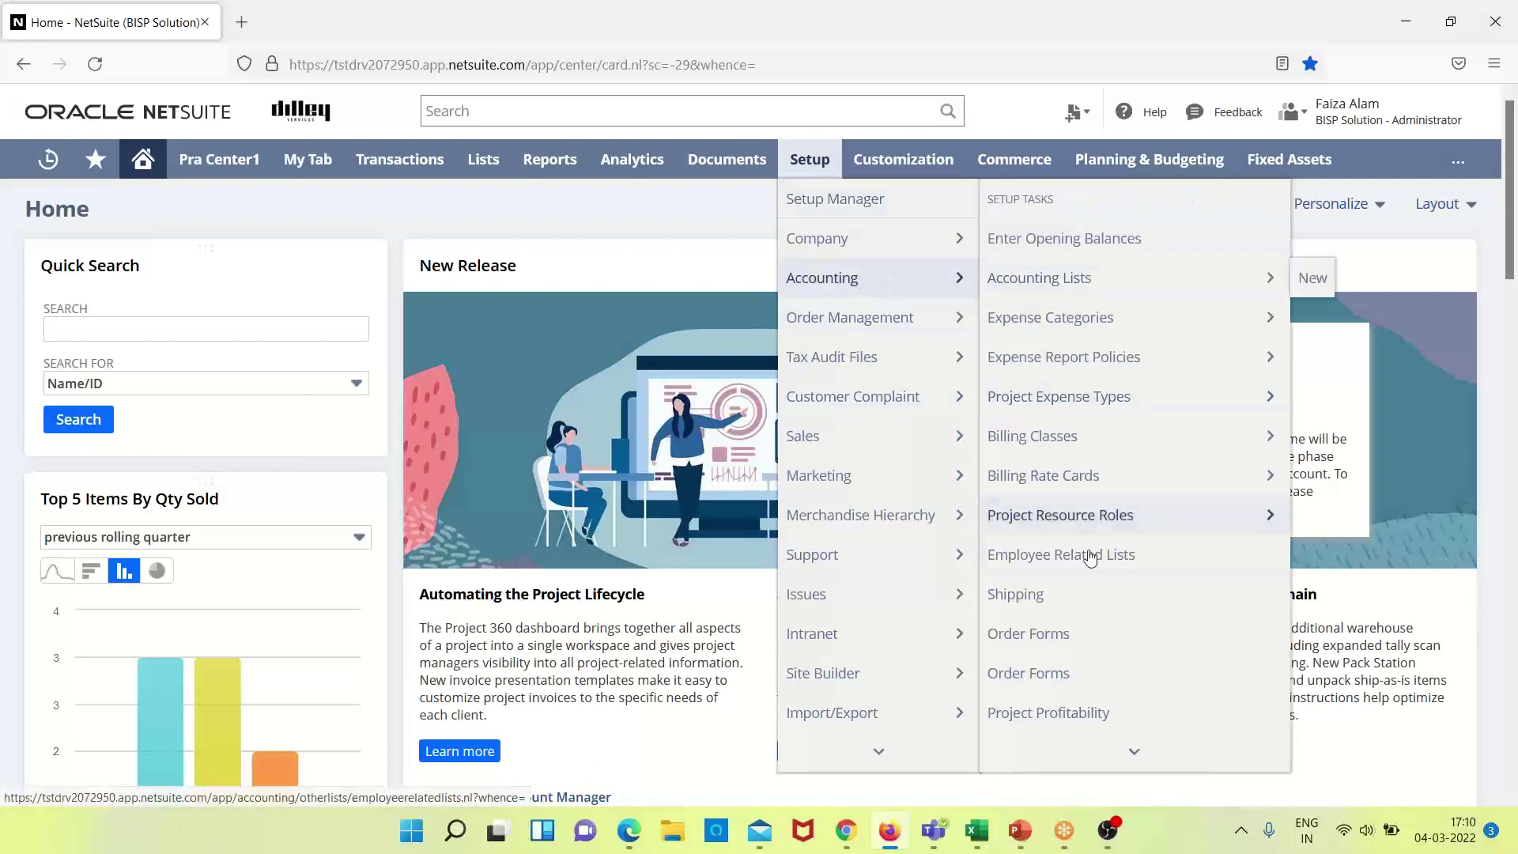
left_click(1133, 750)
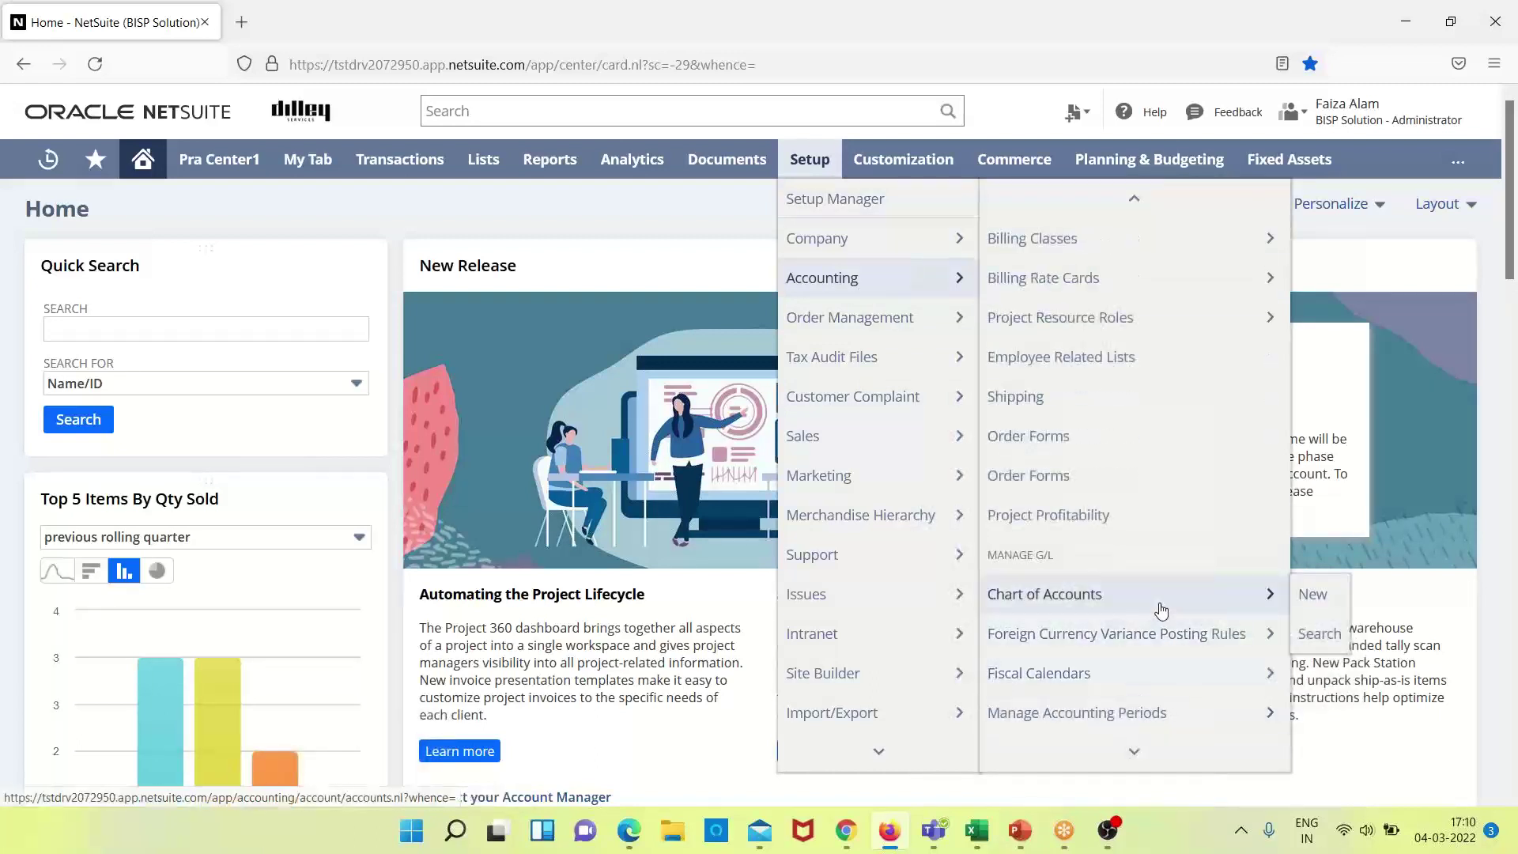
left_click(1148, 724)
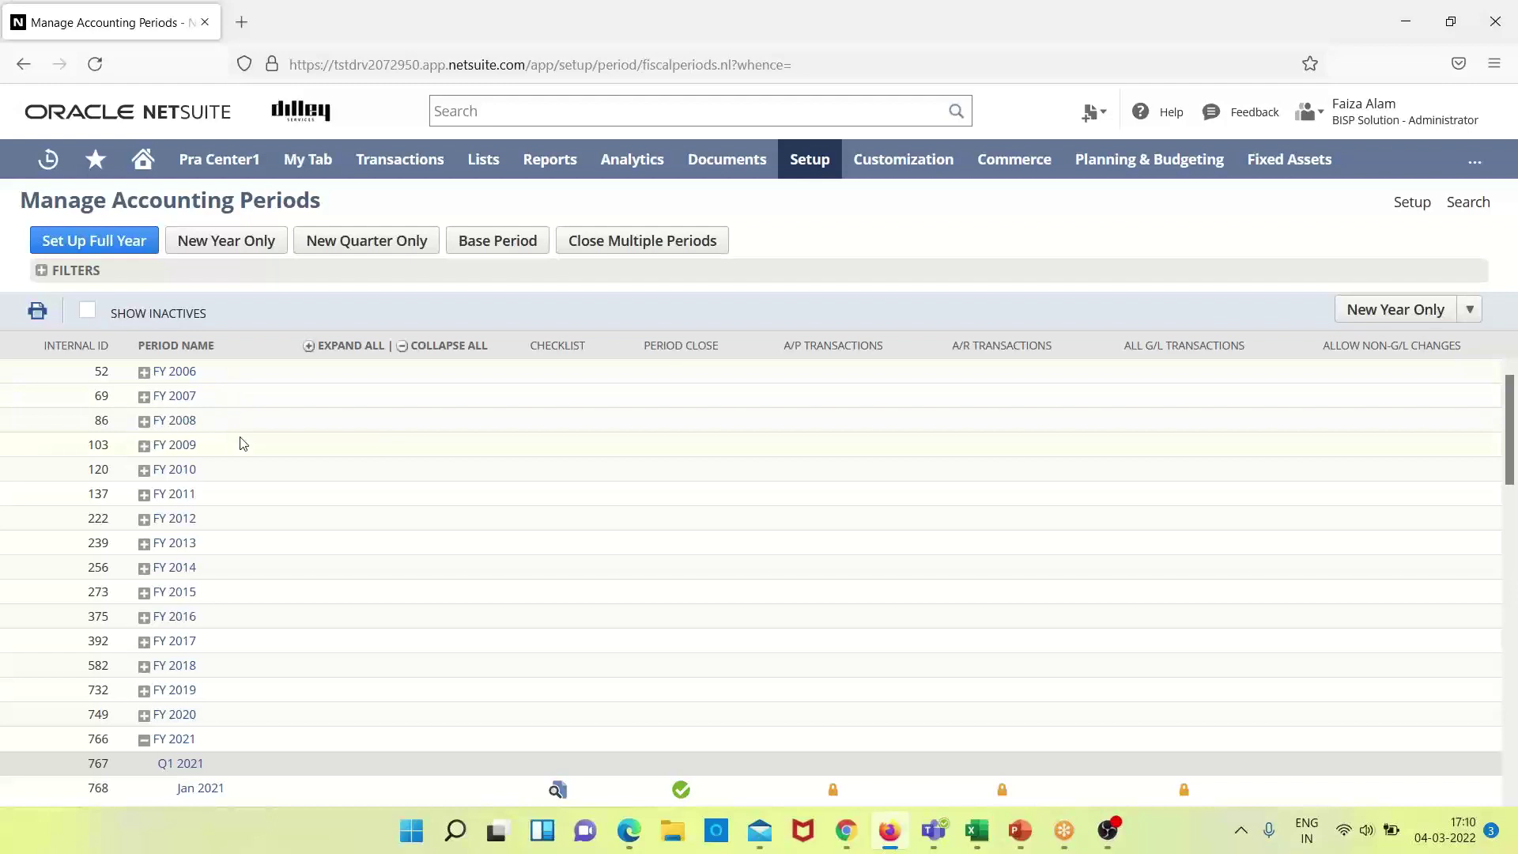
Open the period close checklist for Jan 2021 and examine its closing tasks and their statuses
left_click_drag(1507, 412, 1506, 452)
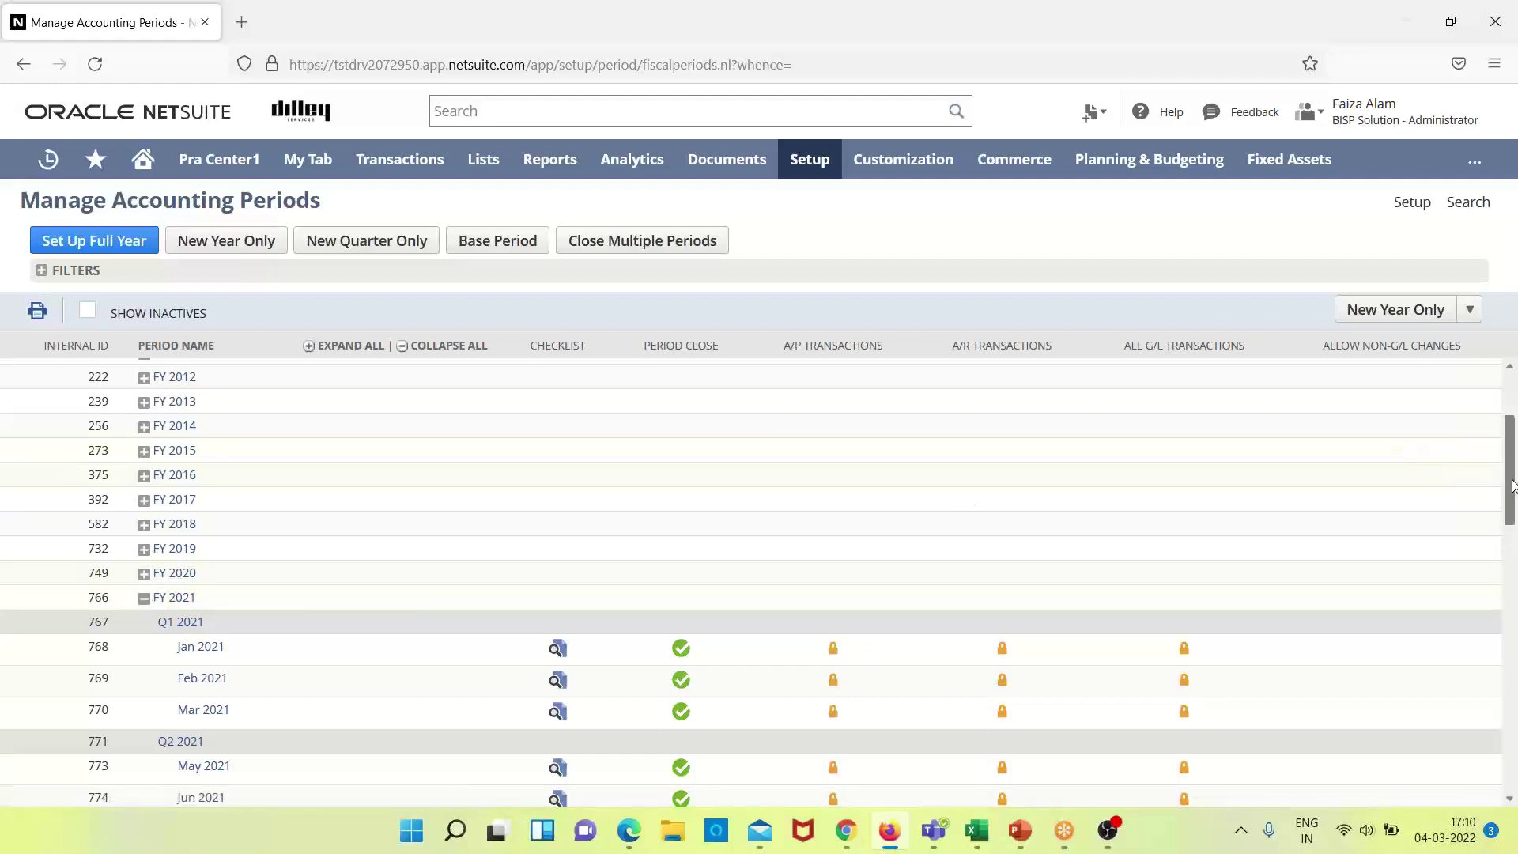
left_click_drag(1511, 487, 1510, 505)
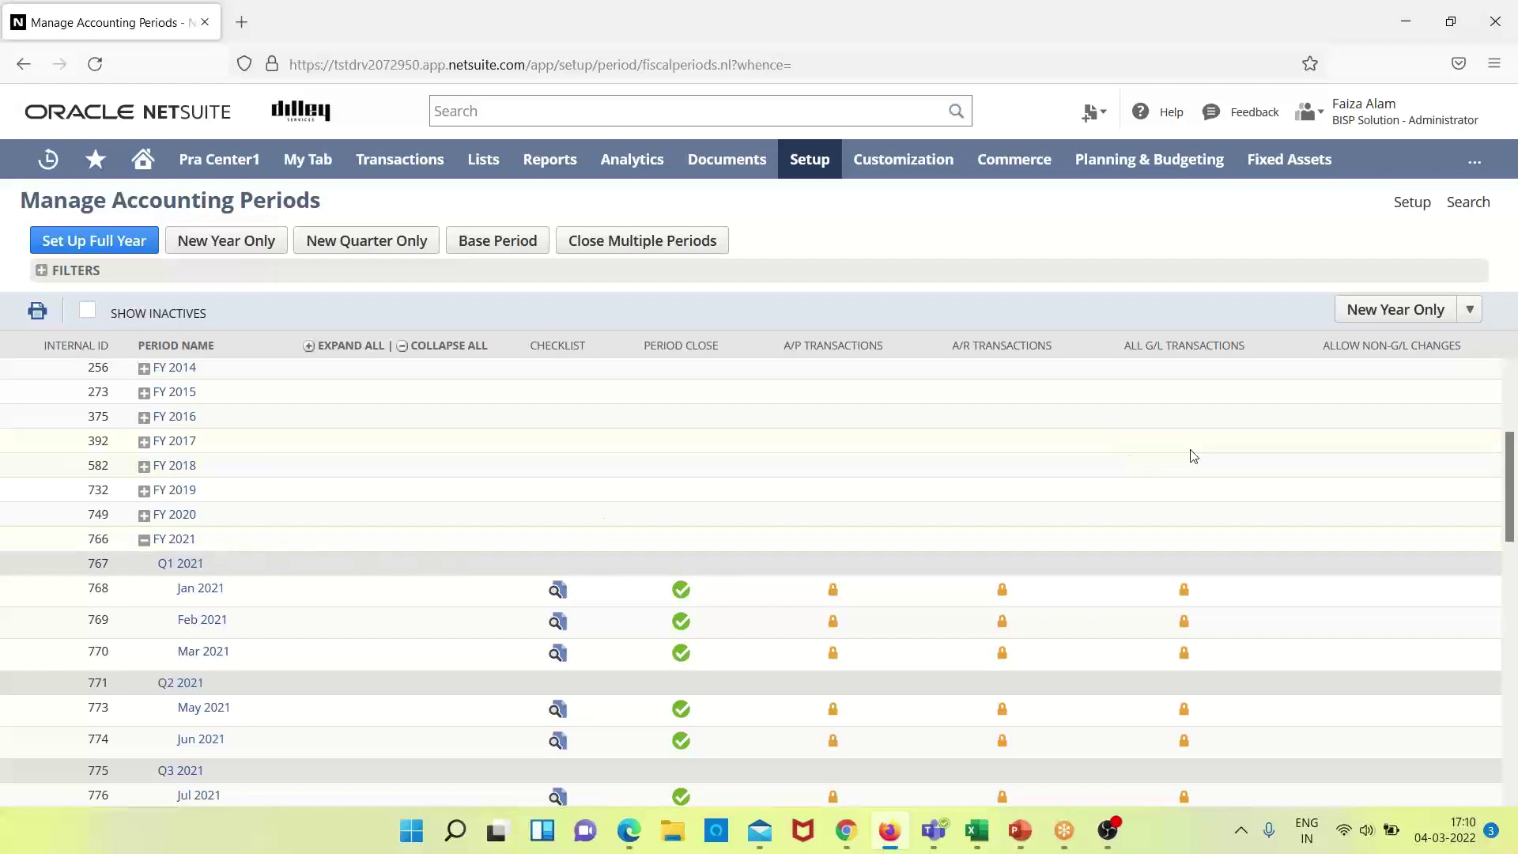
left_click_drag(1510, 478, 1512, 514)
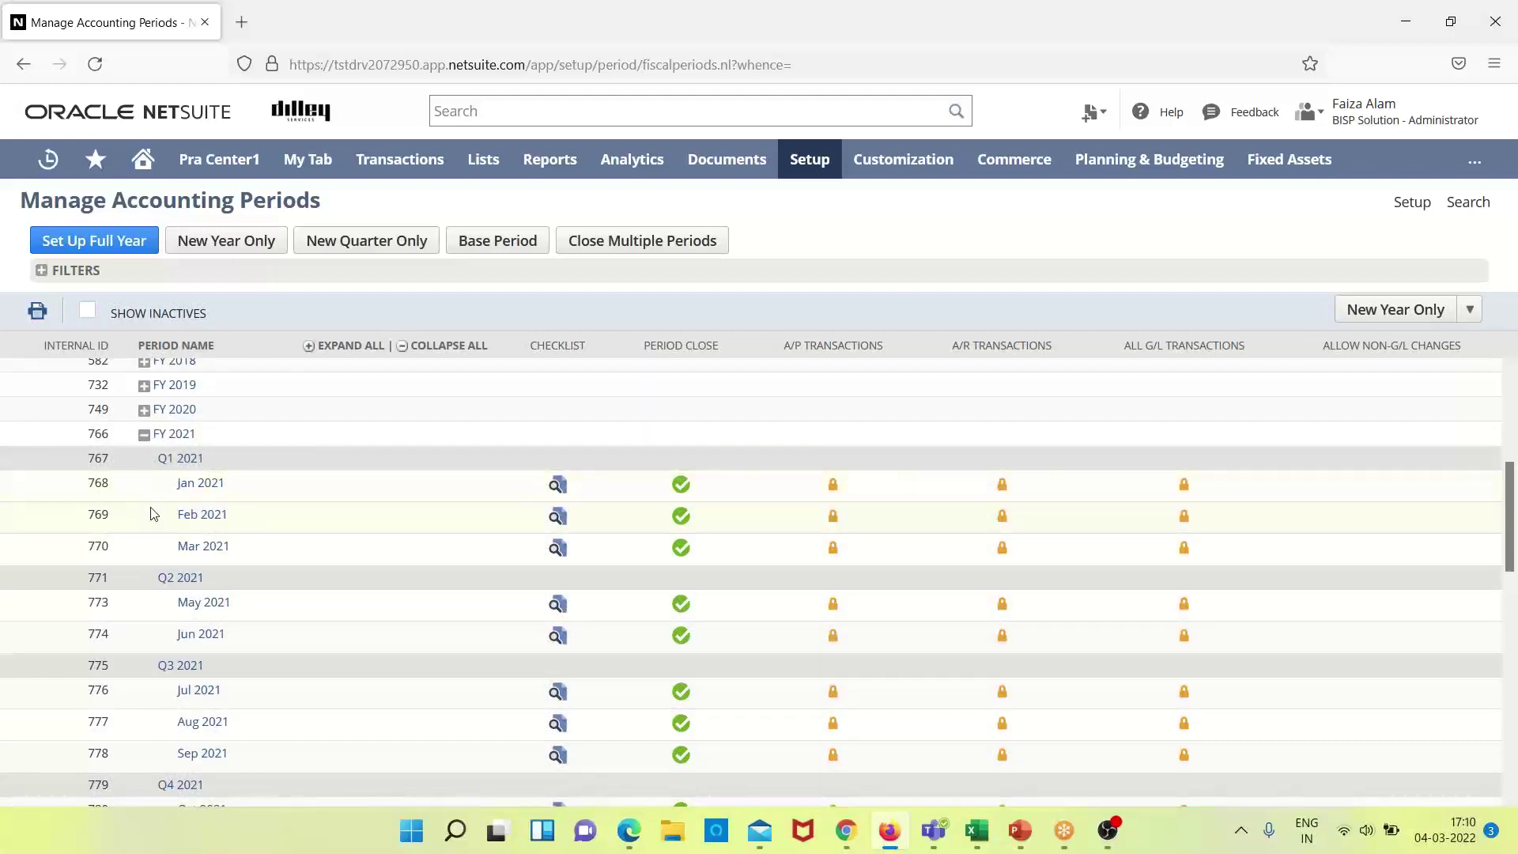
left_click(555, 485)
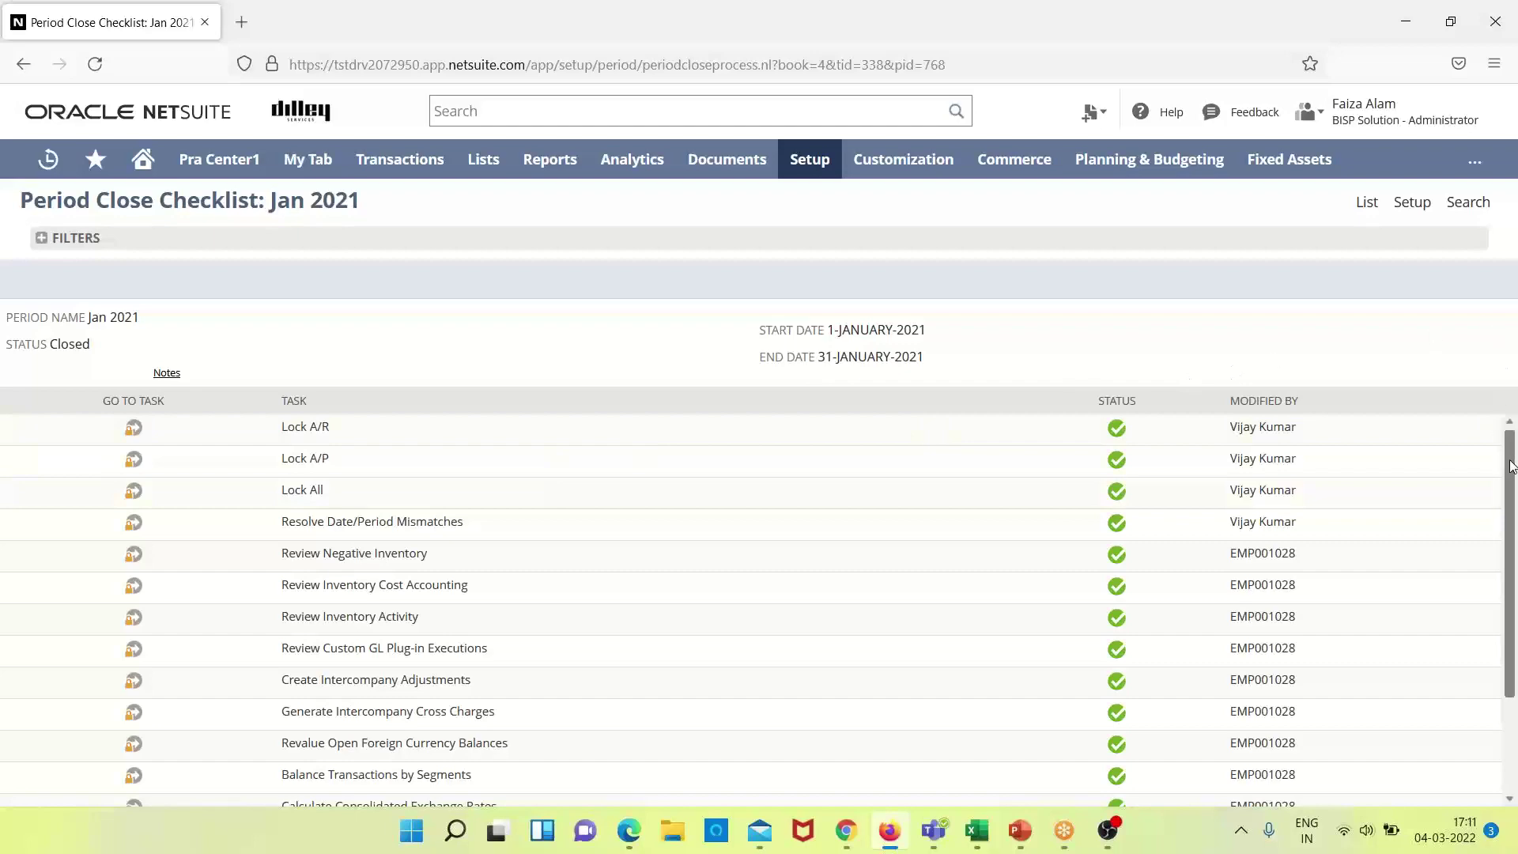
scroll(1509, 494, "down", 1)
scroll(1509, 494, "down", 2)
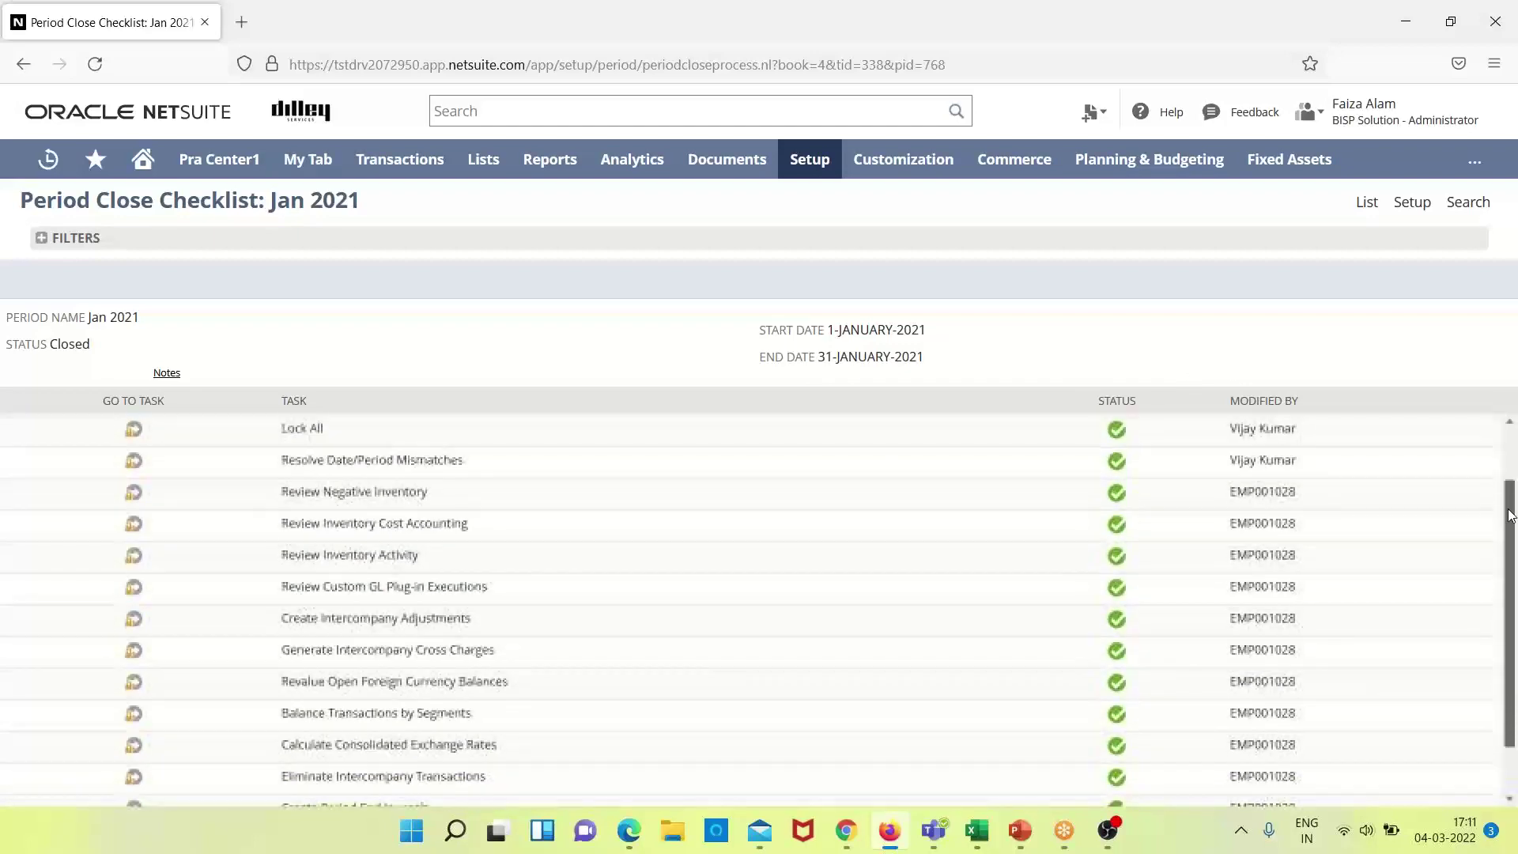
scroll(1514, 433, "up", 3)
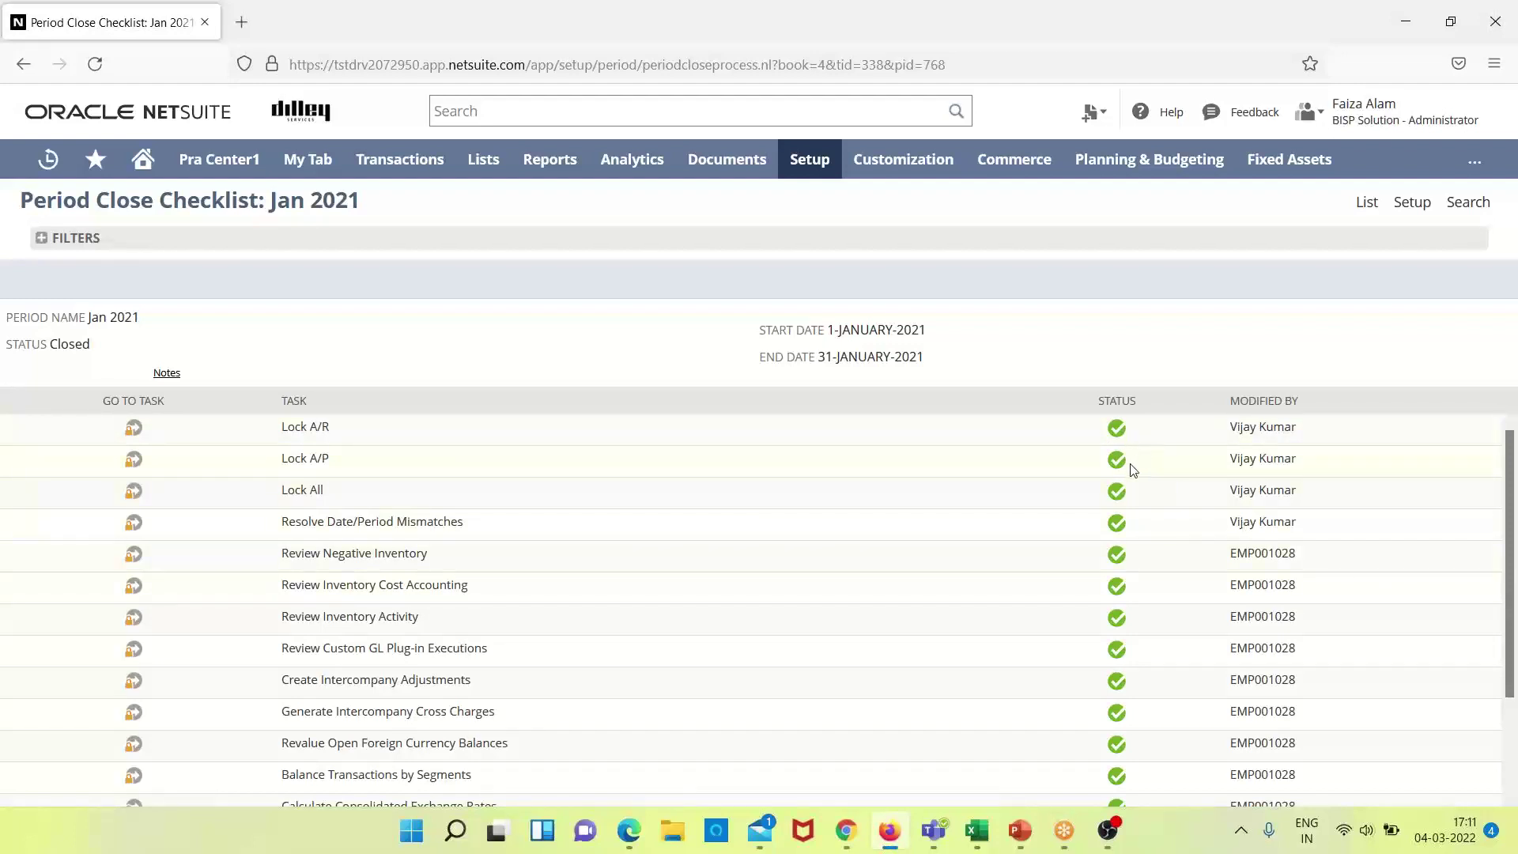
mouse_move(1129, 558)
Return to the accounting periods list and examine the closing and lock status of the FY 2021 periods
left_click(1354, 210)
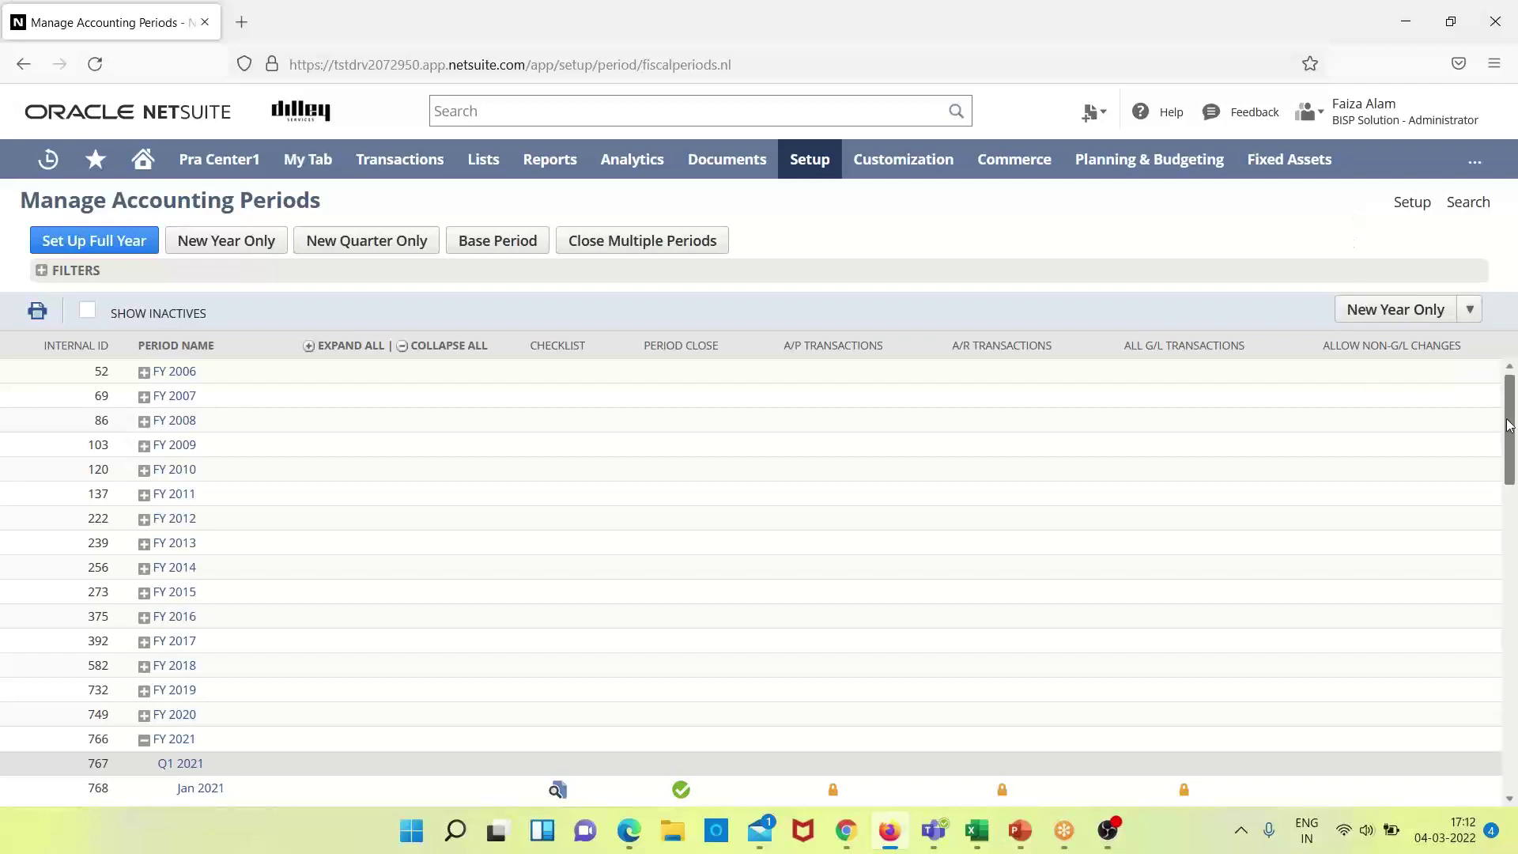
left_click_drag(1508, 442, 1507, 517)
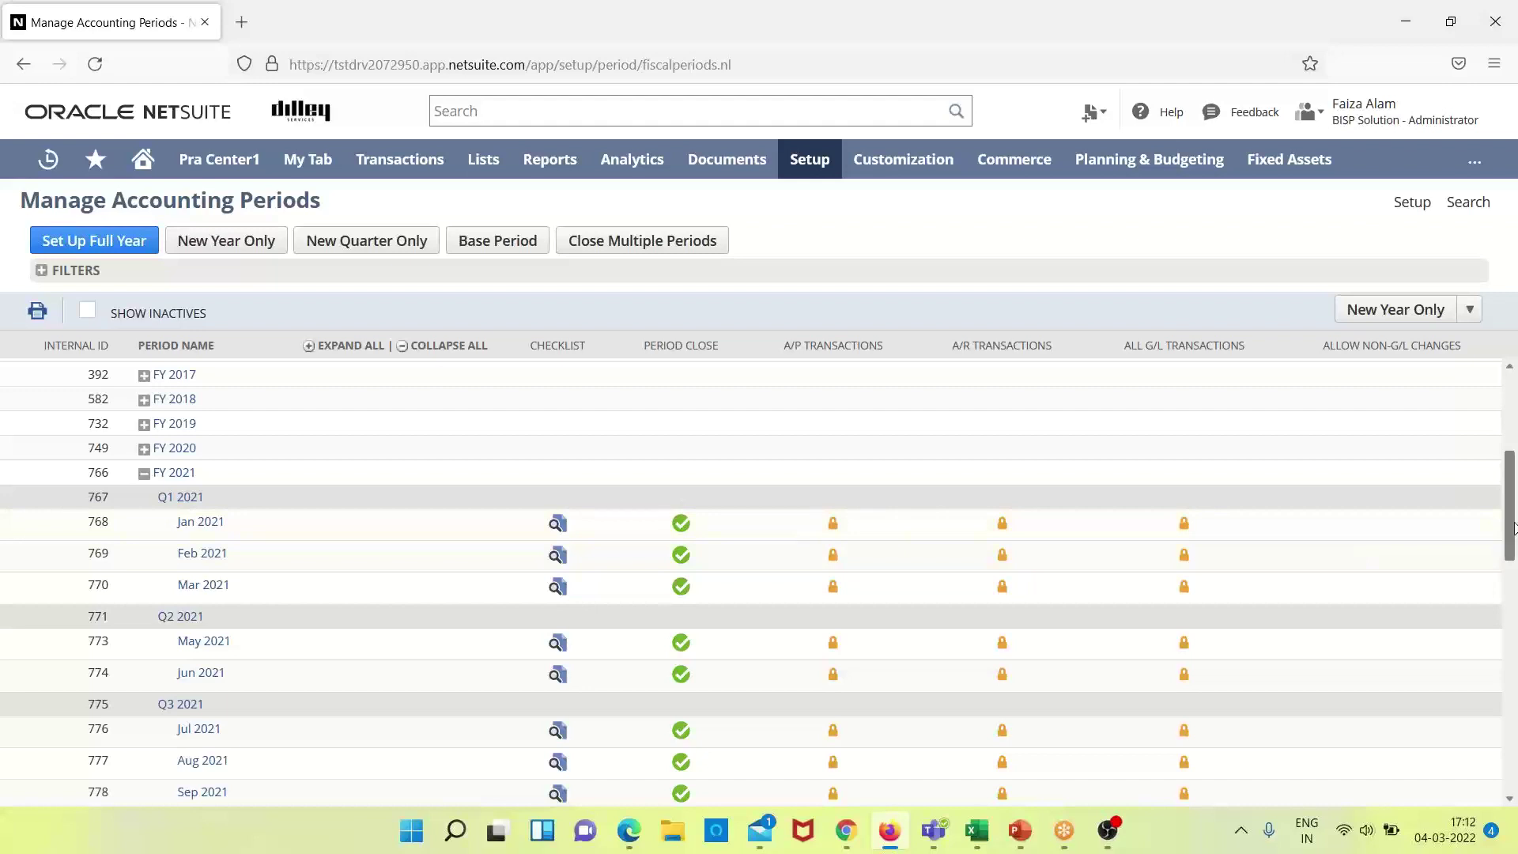
left_click_drag(1513, 527, 1512, 570)
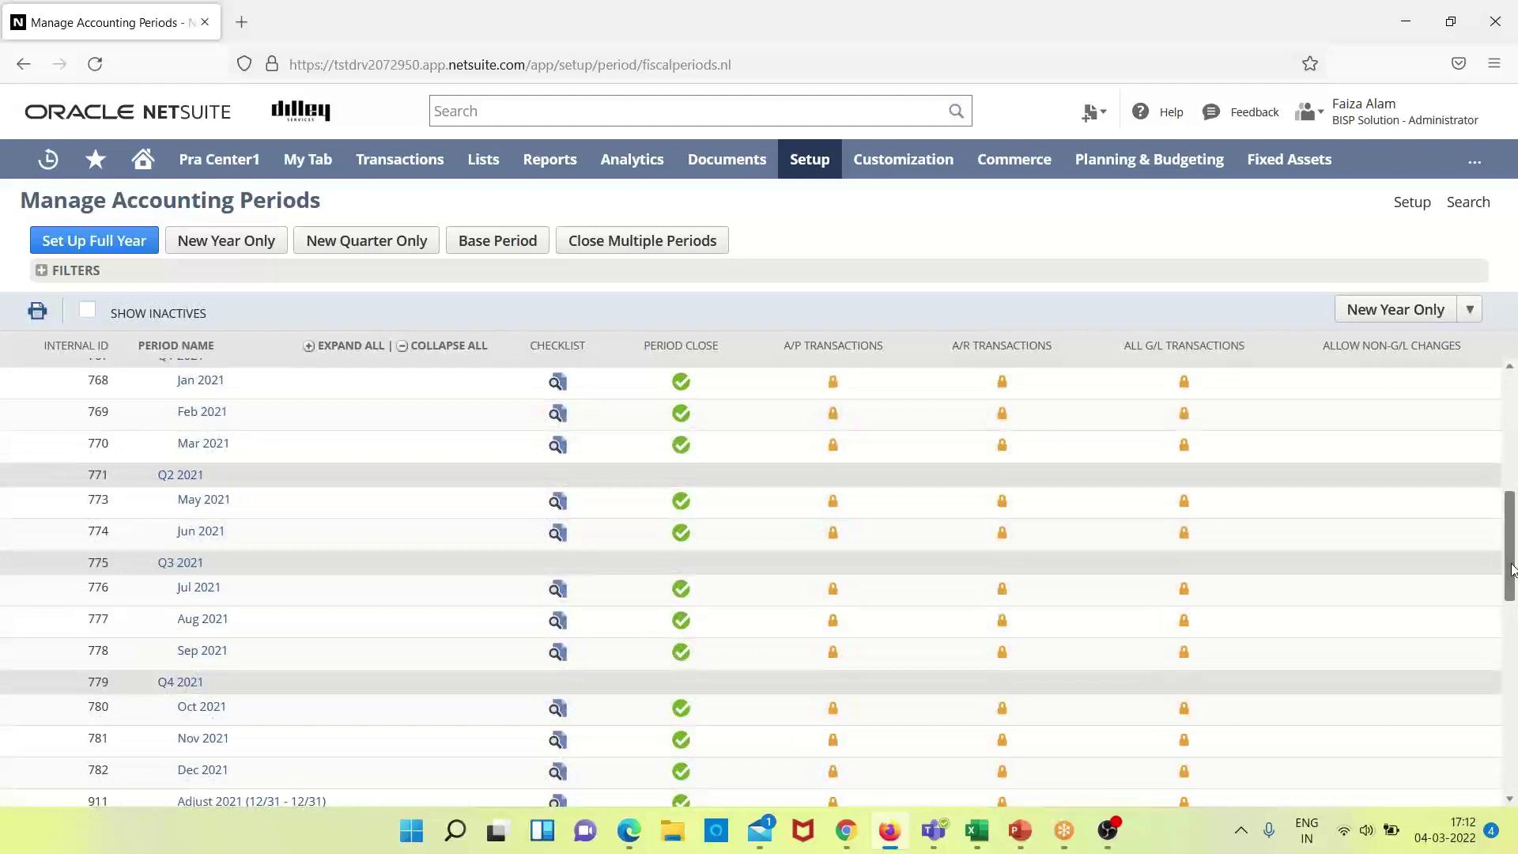
left_click_drag(1511, 569, 1508, 602)
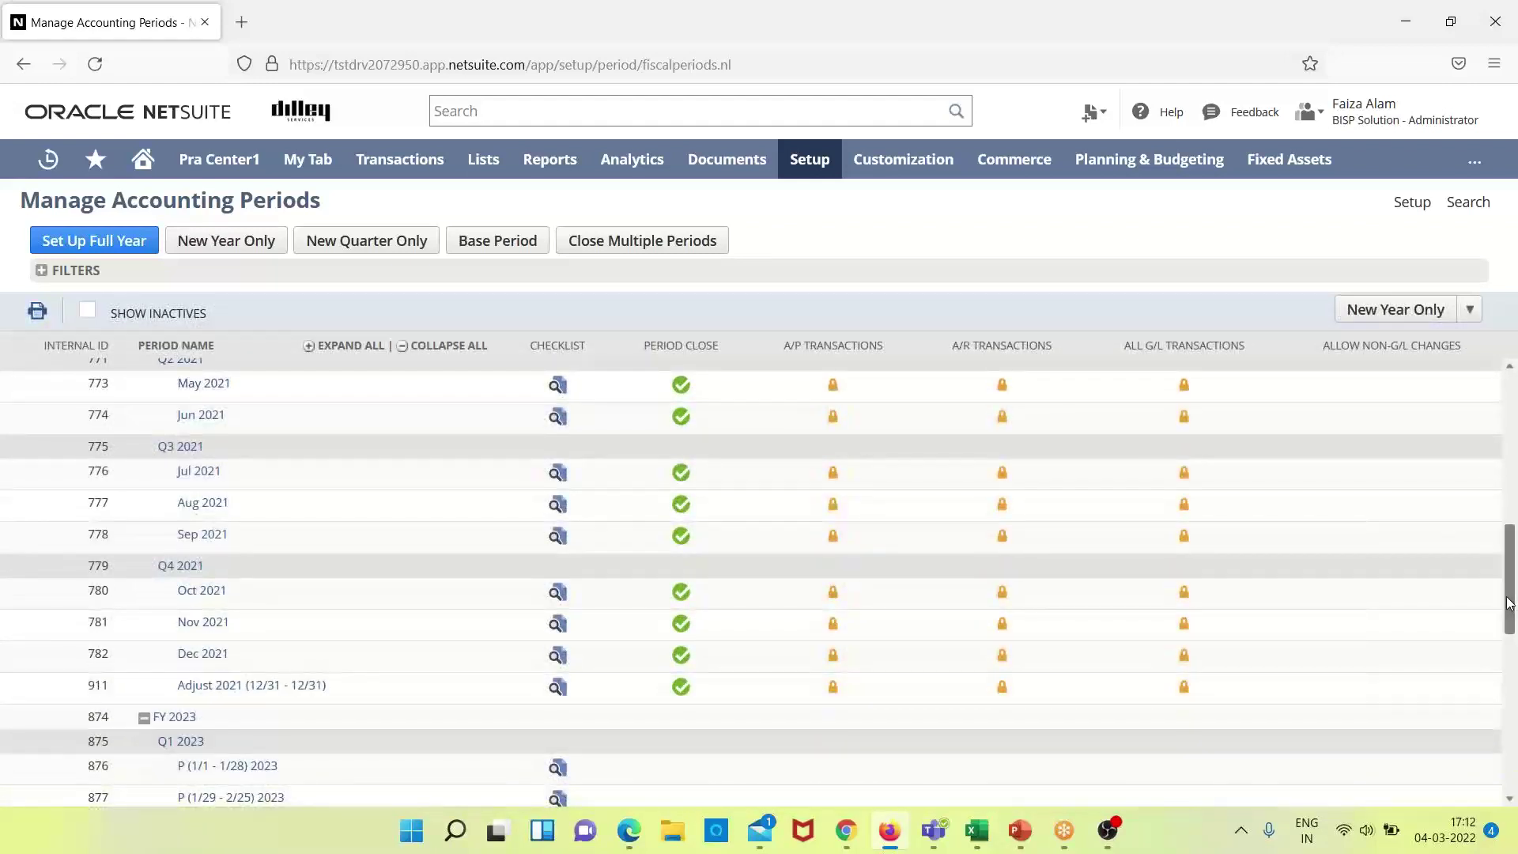
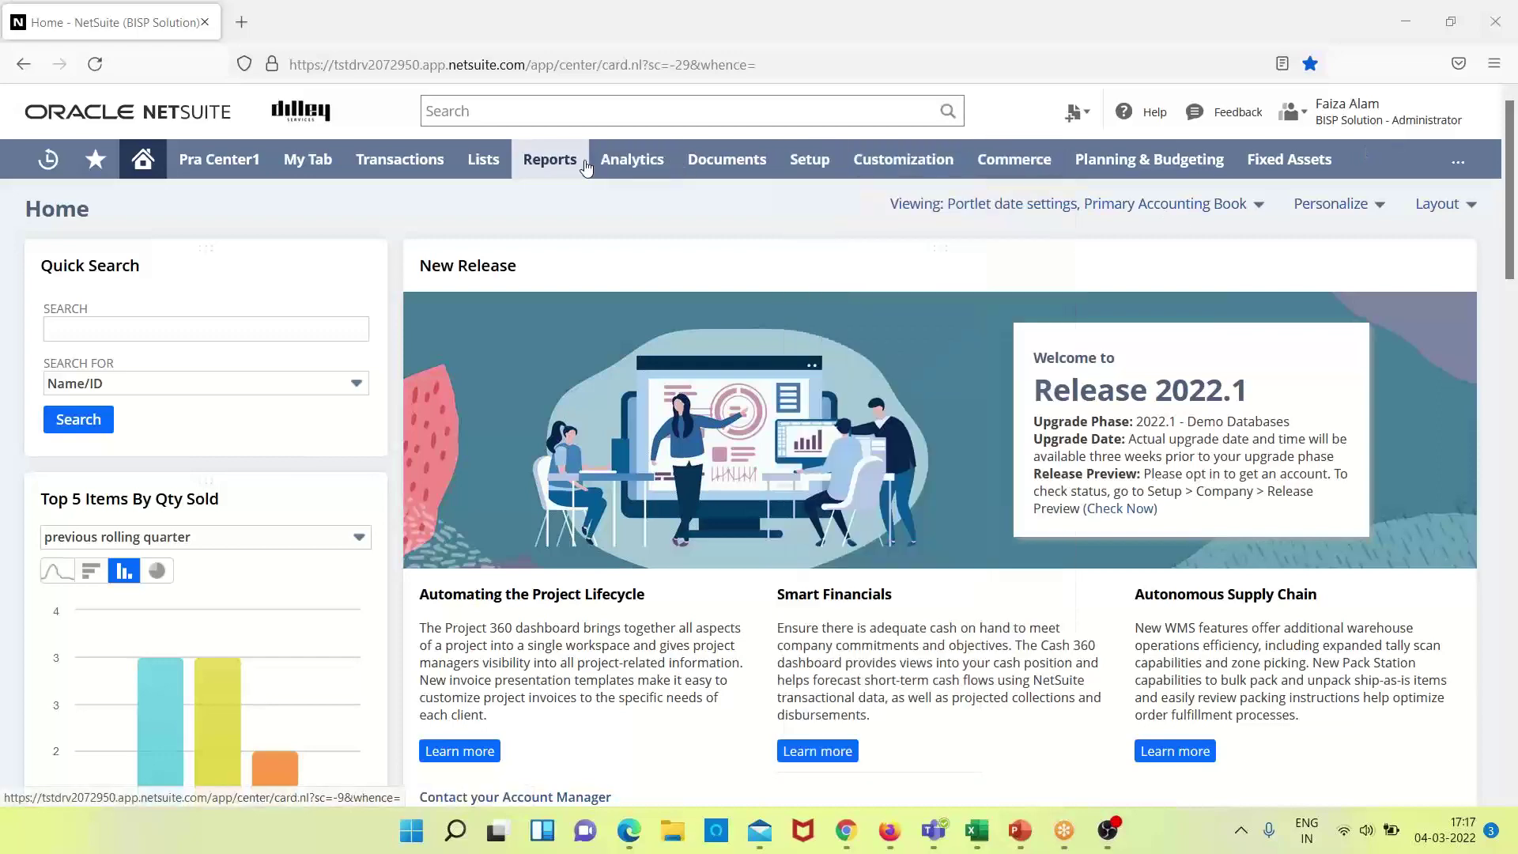
Open the purchase orders list and view the Denmark International order dated 27-January-2022
mouse_move(585, 167)
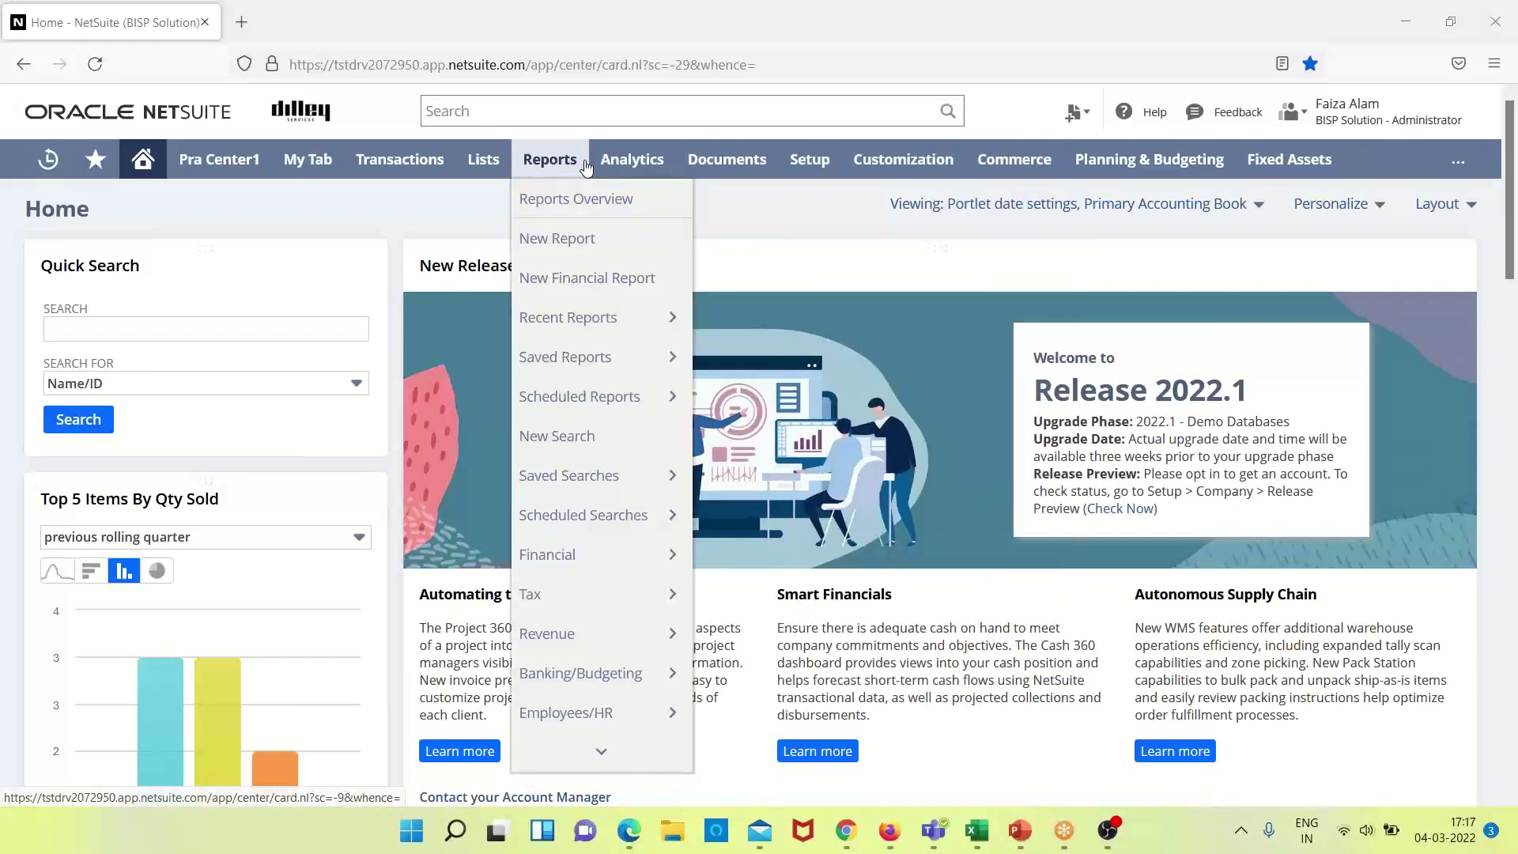
mouse_move(397, 189)
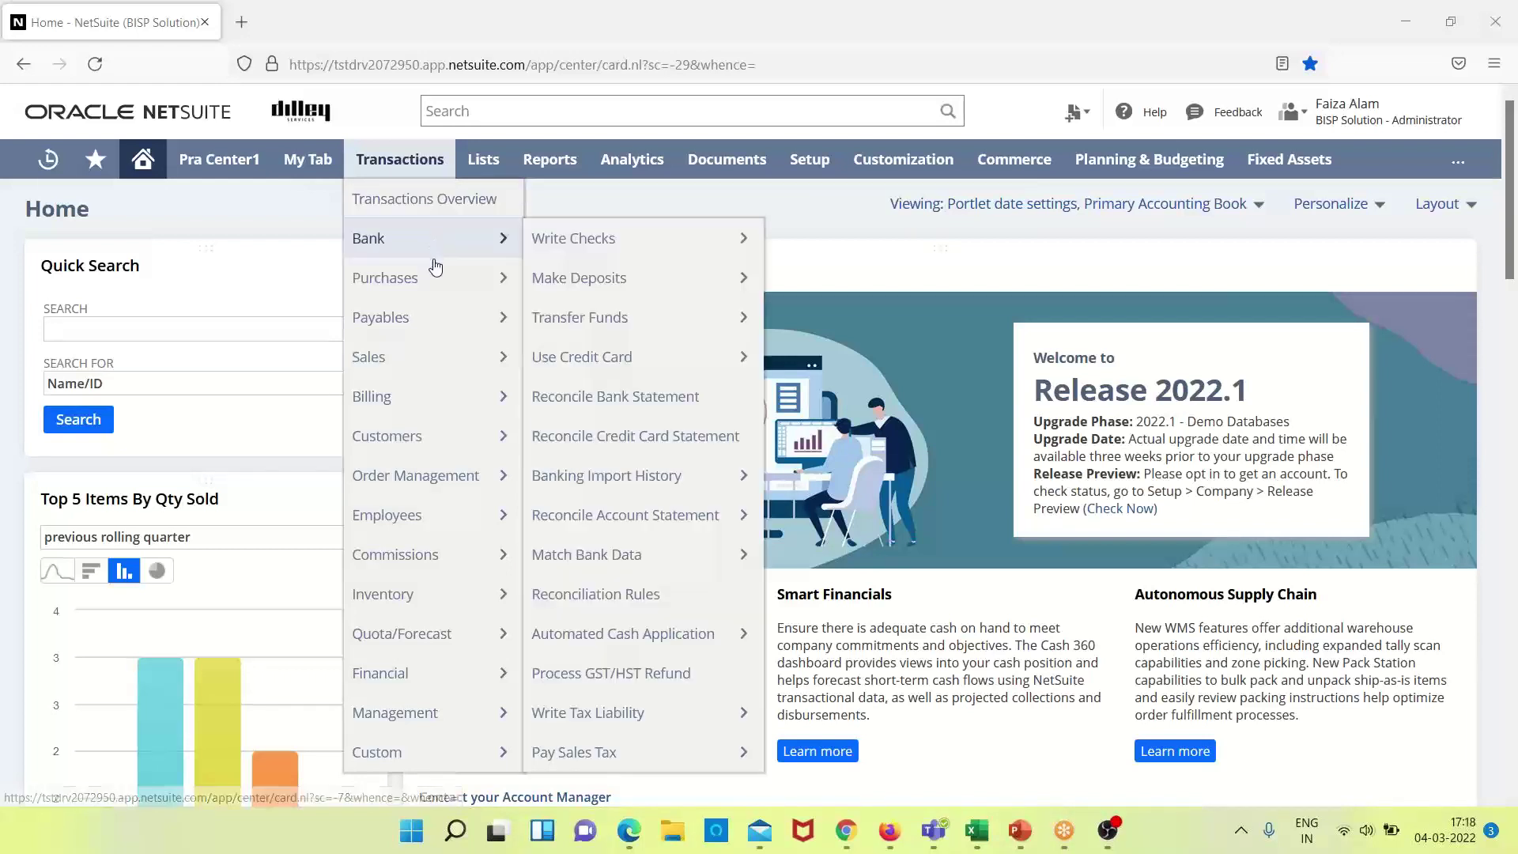
mouse_move(434, 283)
mouse_move(620, 232)
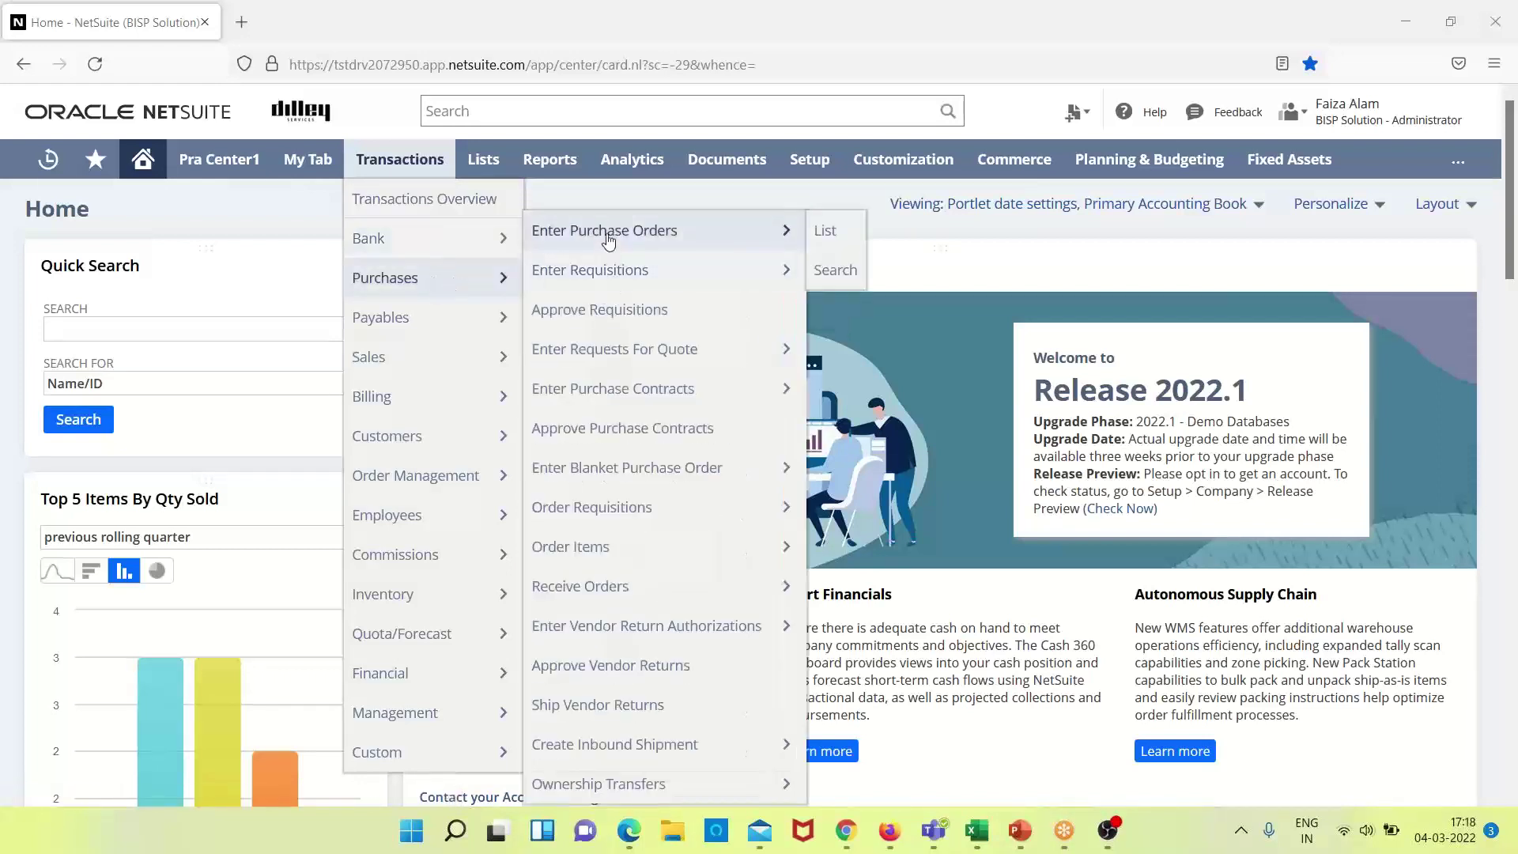
left_click(823, 231)
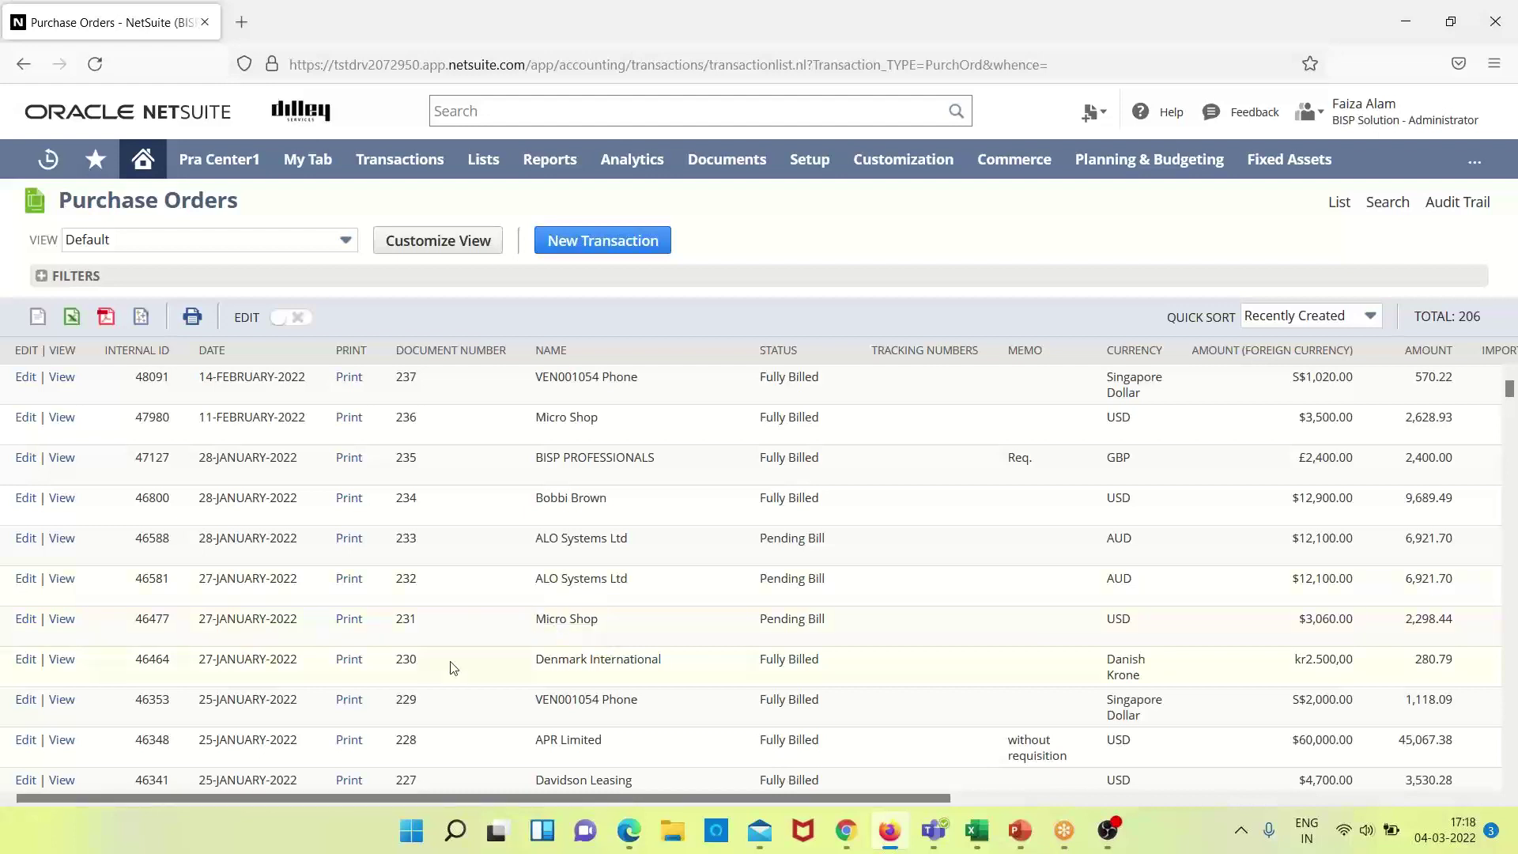
left_click(64, 661)
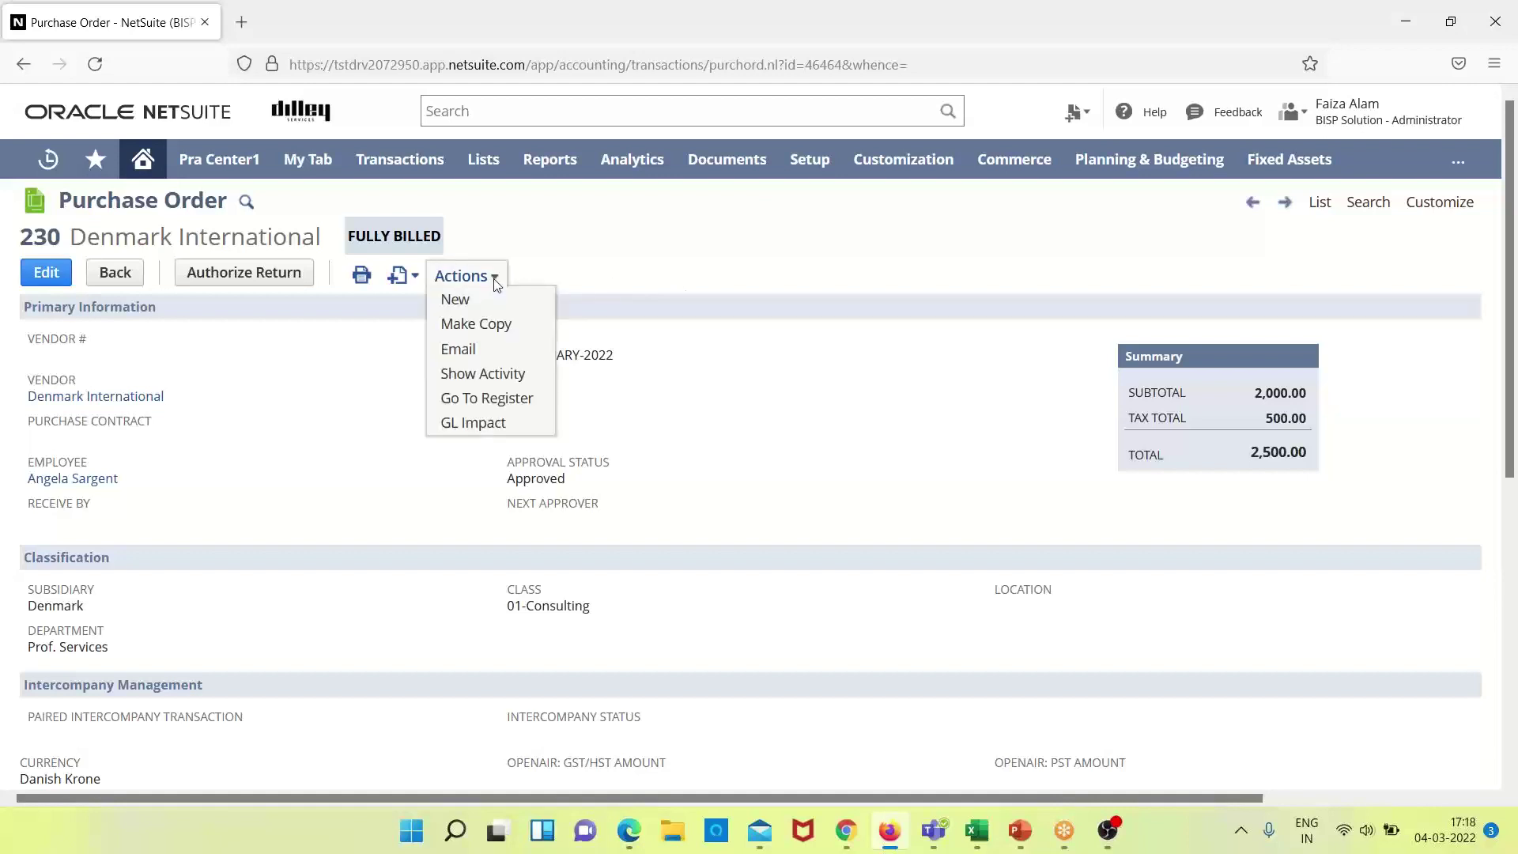
Examine the GL impact of the Denmark International purchase order and return to the order
mouse_move(494, 280)
left_click(513, 421)
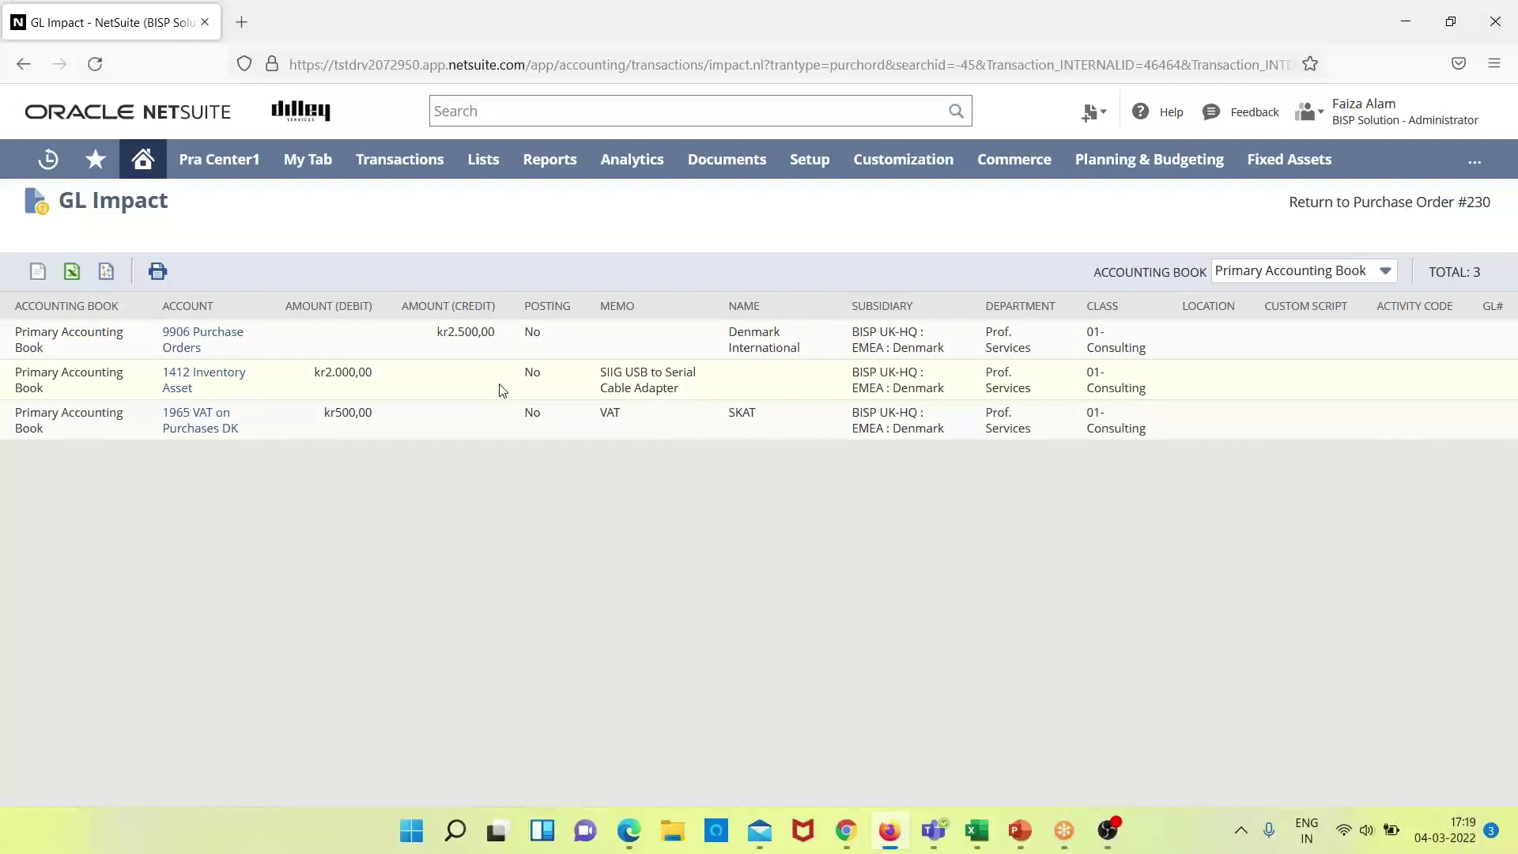
left_click(1355, 203)
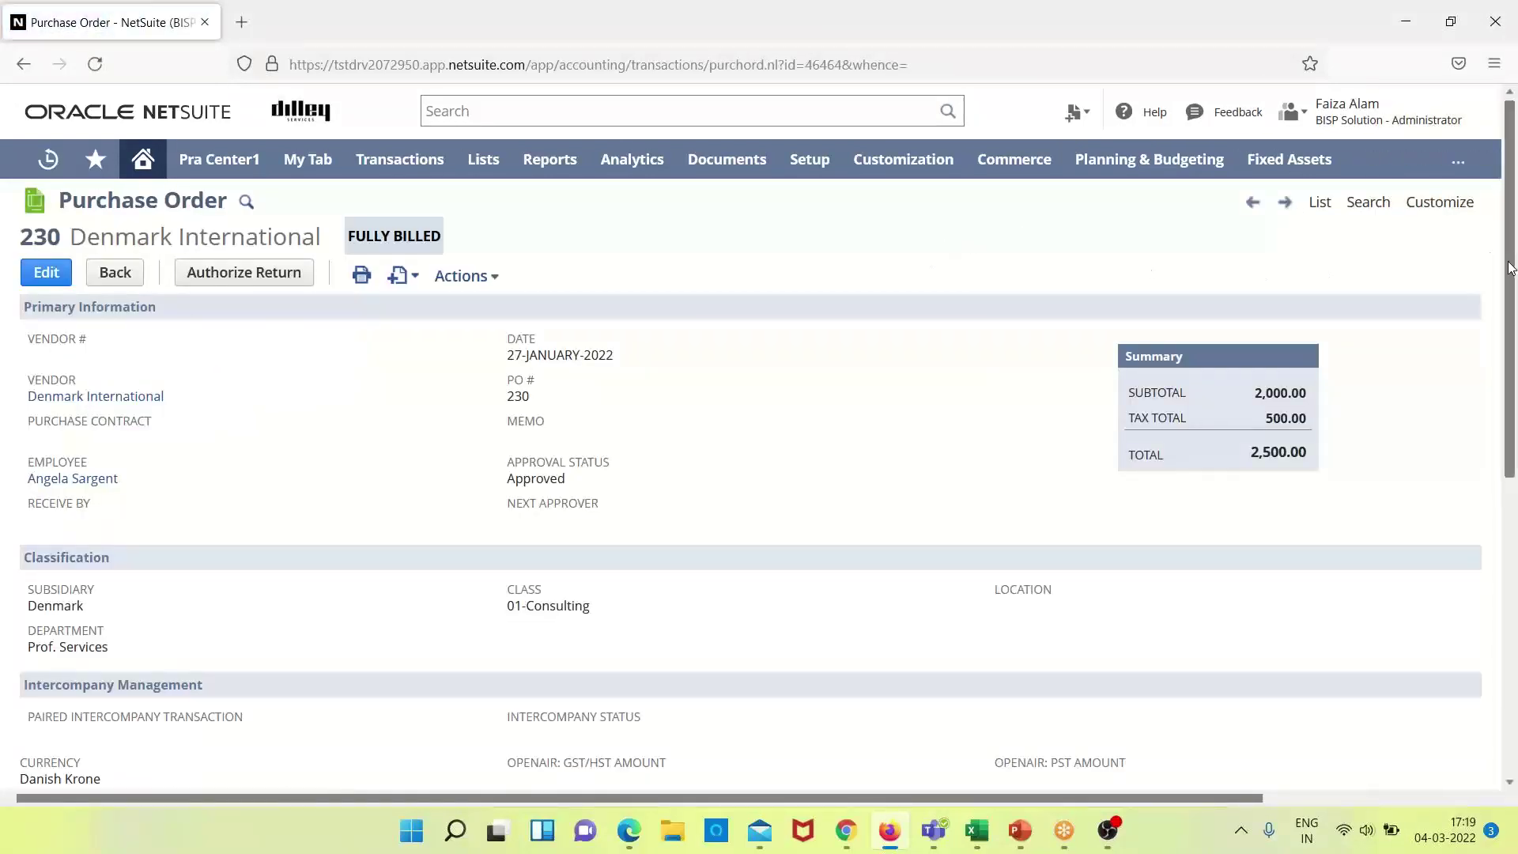
Open the vendor bill listed among the purchase order's related records
left_click_drag(1510, 268, 1510, 445)
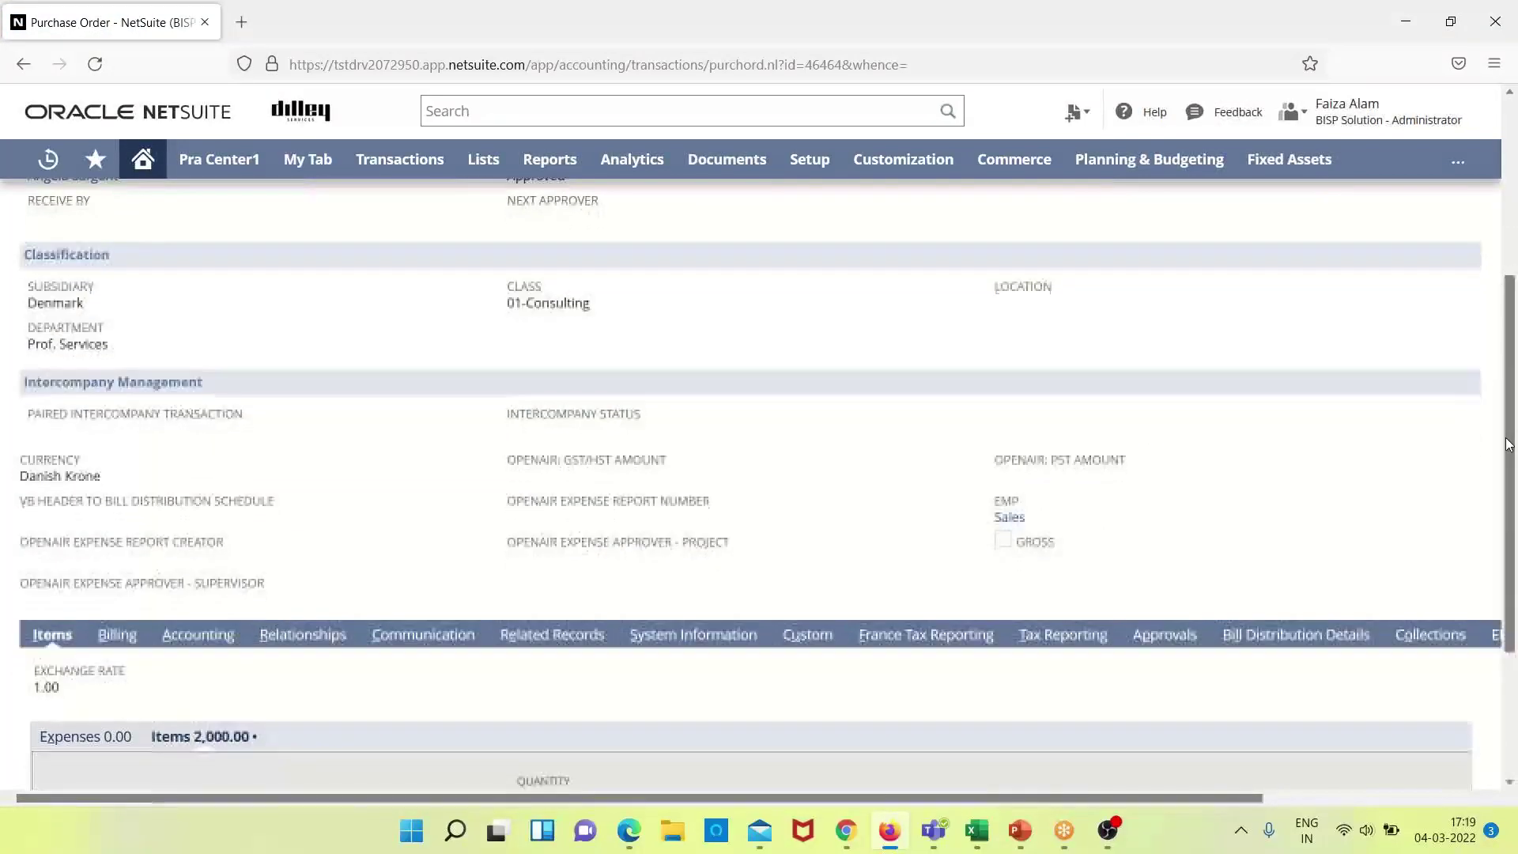
left_click(536, 646)
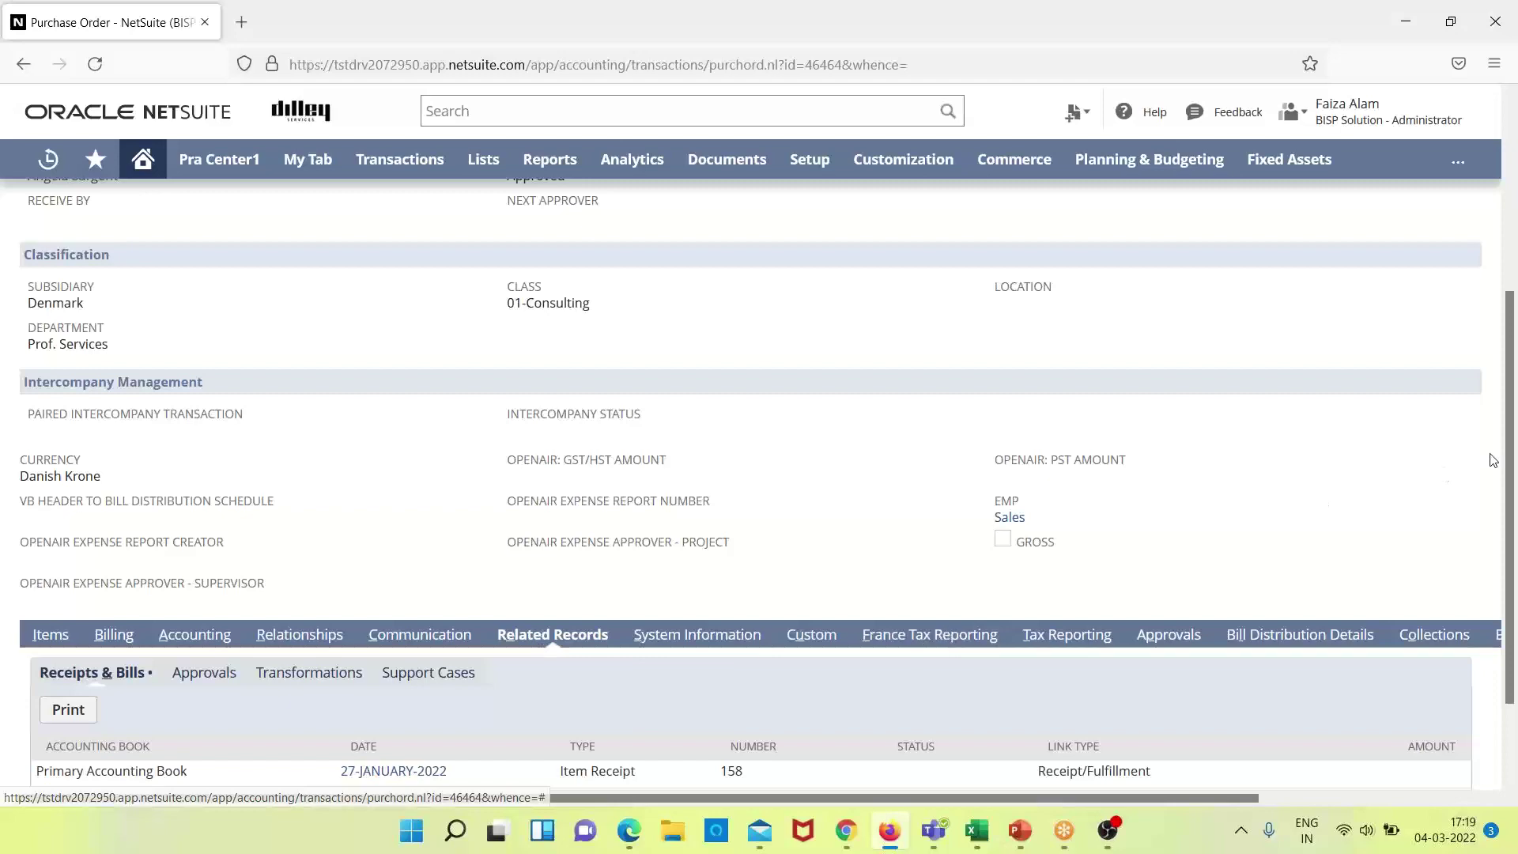
scroll(1492, 460, "down", 3)
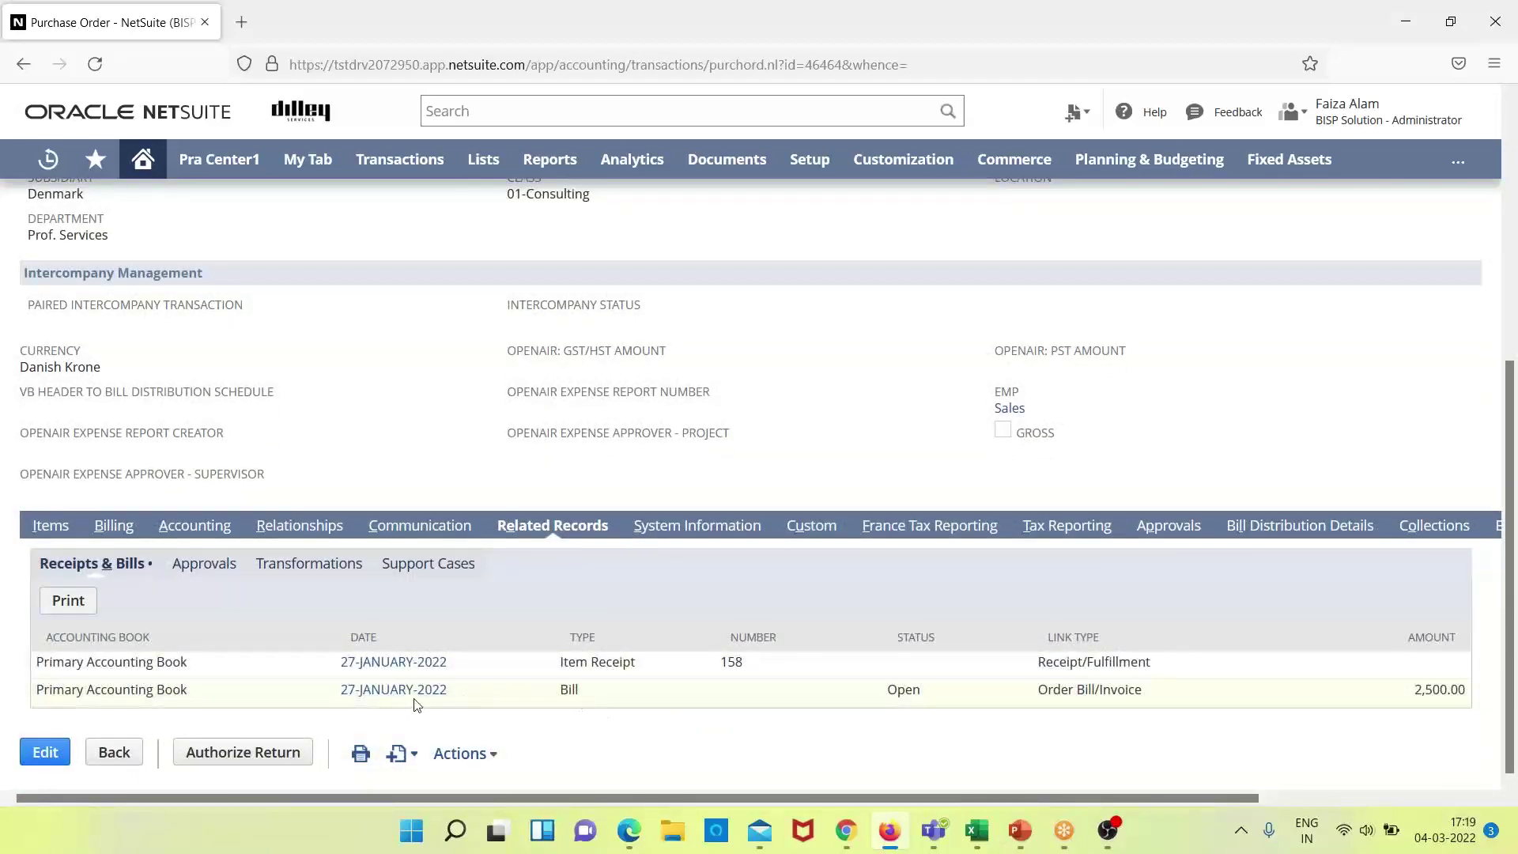
left_click(442, 695)
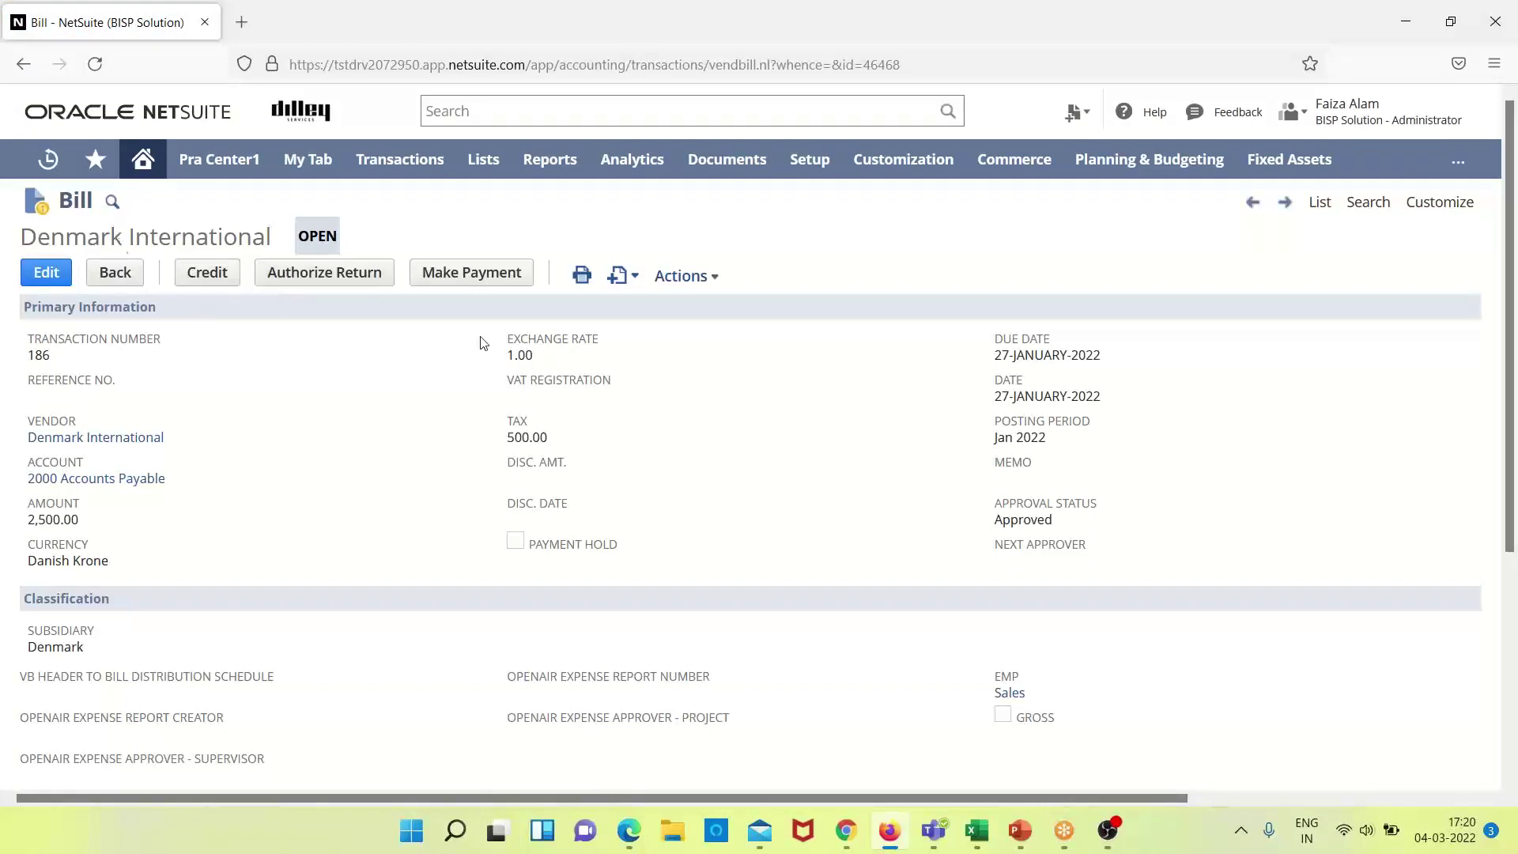
Examine the GL impact of the Denmark International bill and return to the bill
mouse_move(682, 276)
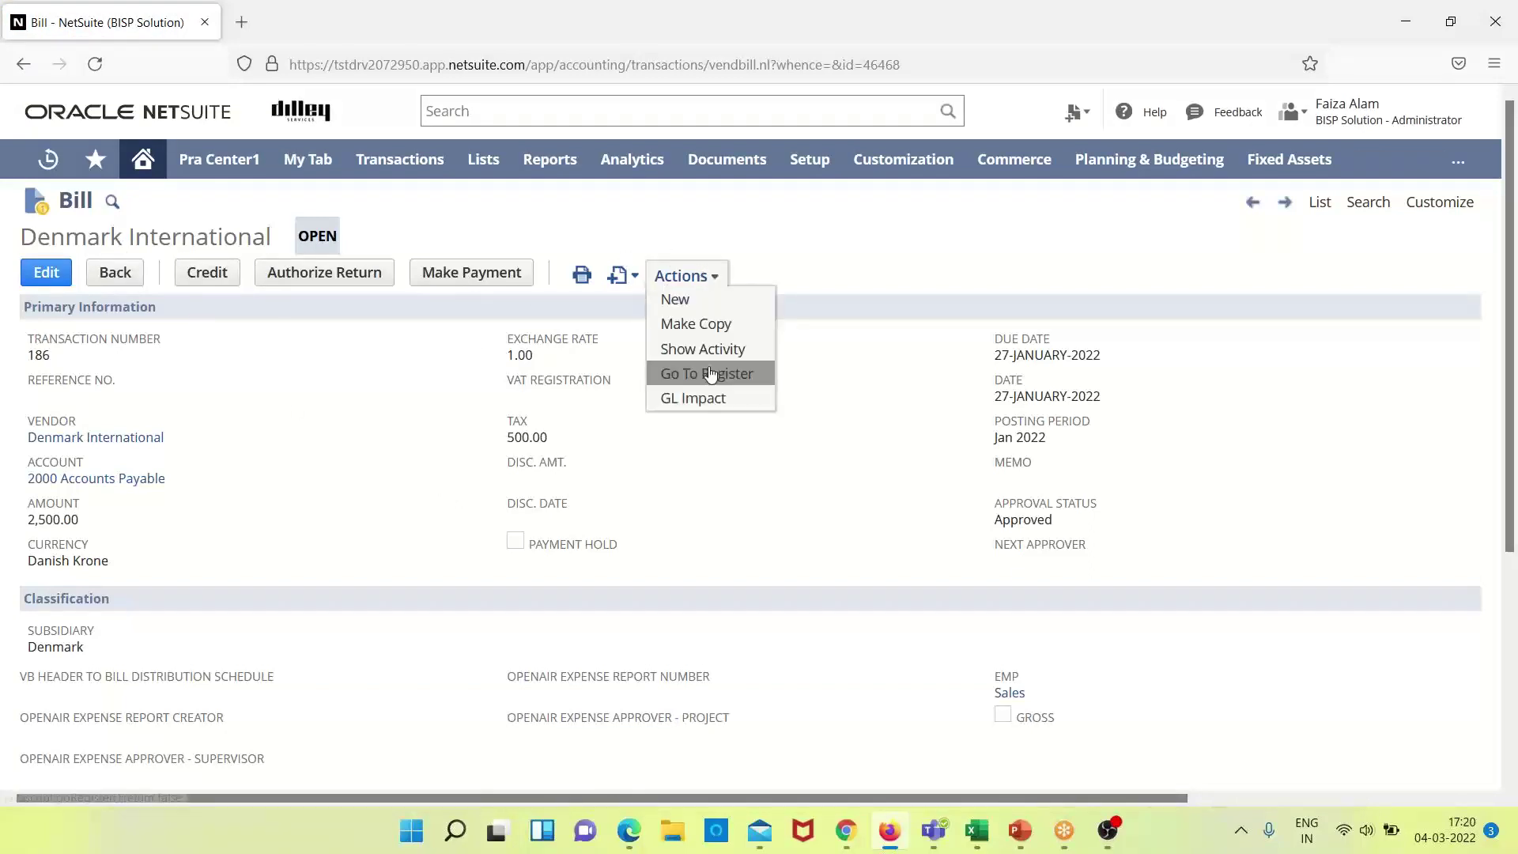
left_click(710, 397)
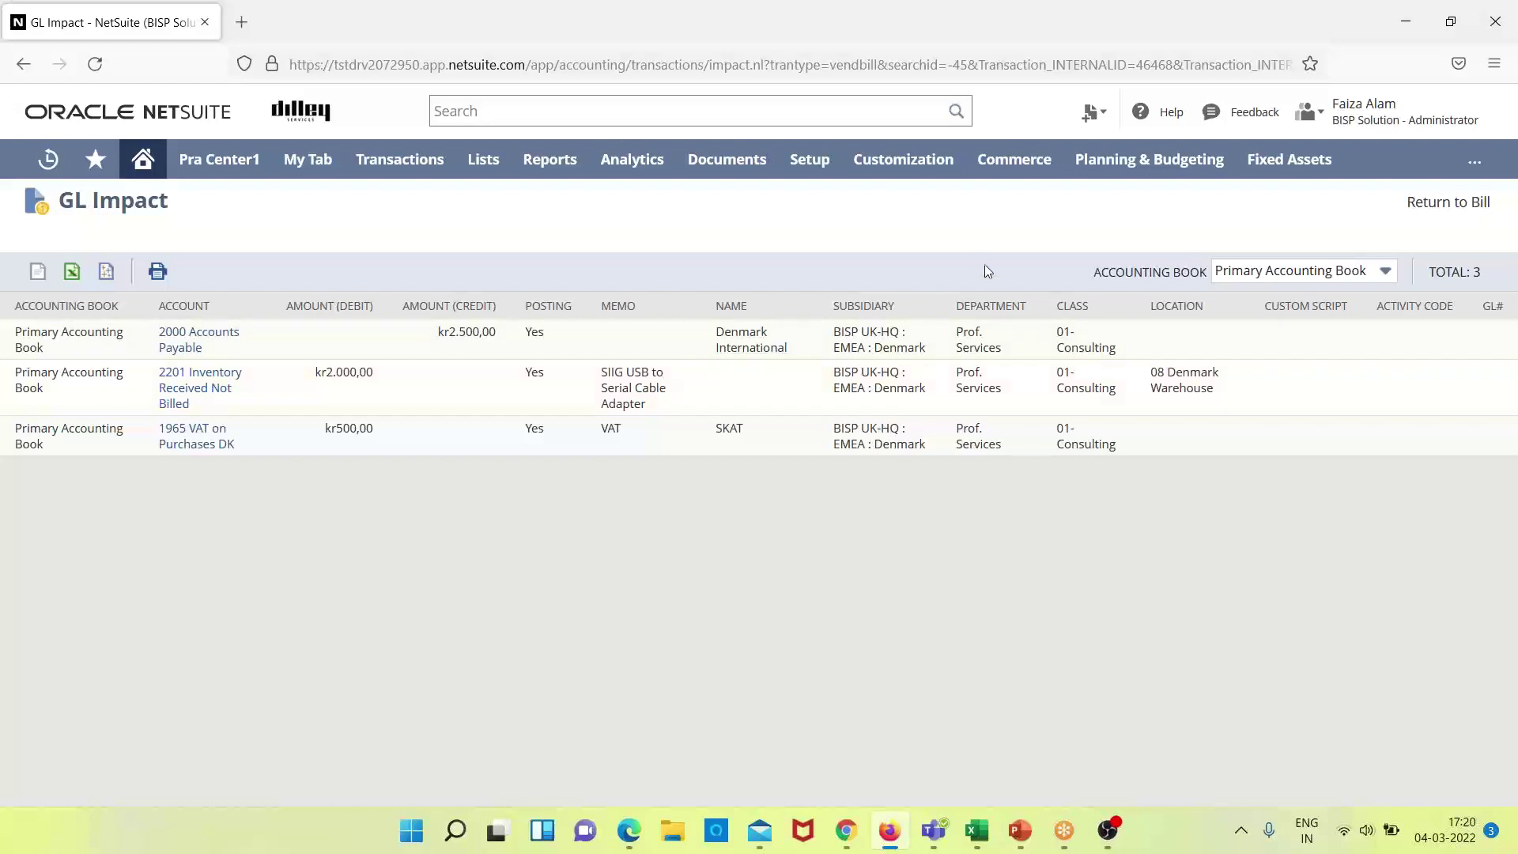
left_click(1446, 203)
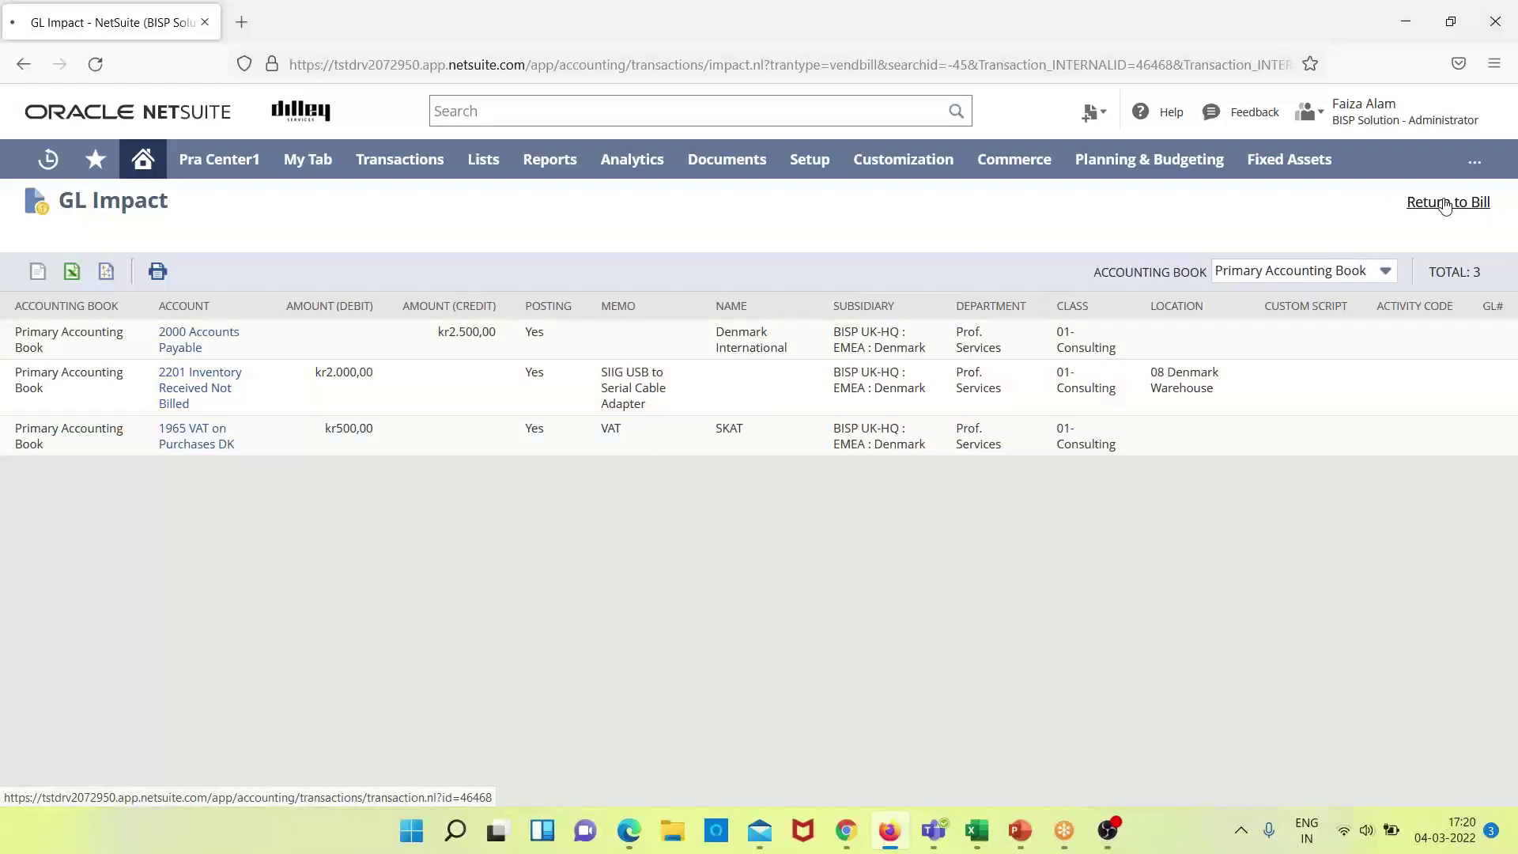